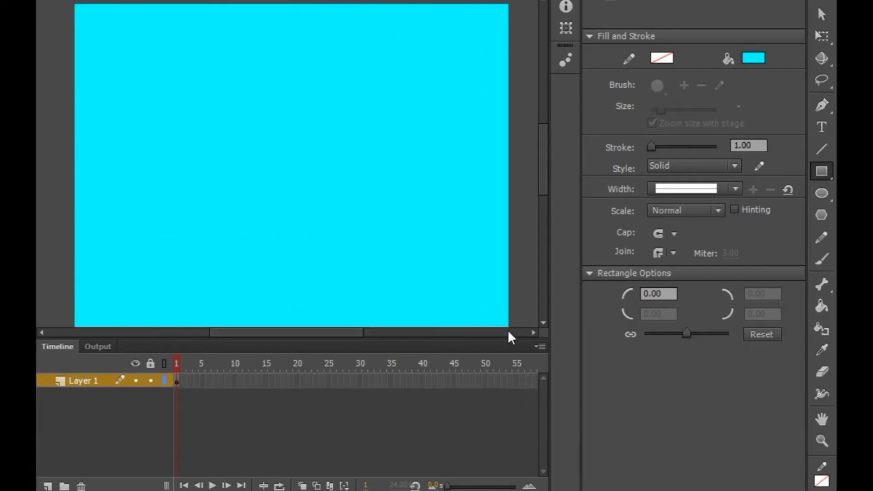
- Insert a keyframe at frame 55 of Layer 1
{"action": "left_click", "coordinate": [514, 382]}
{"action": "right_click", "coordinate": [515, 381]}
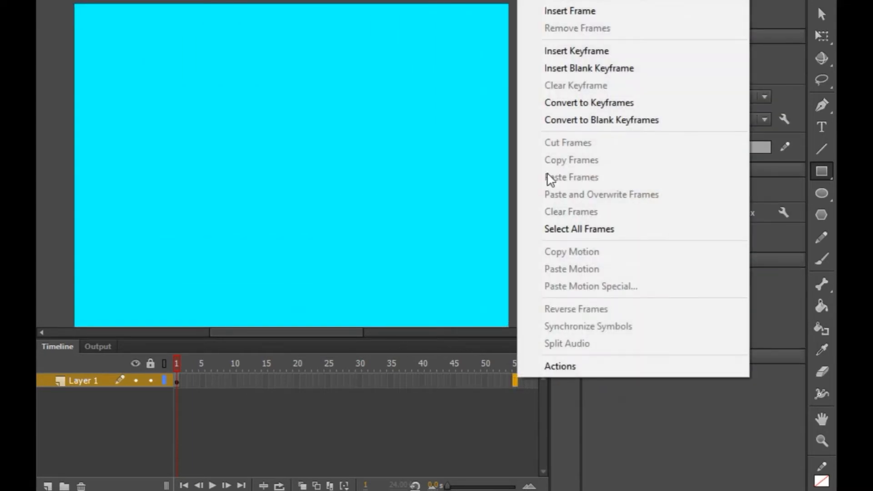
{"action": "left_click", "coordinate": [597, 66]}
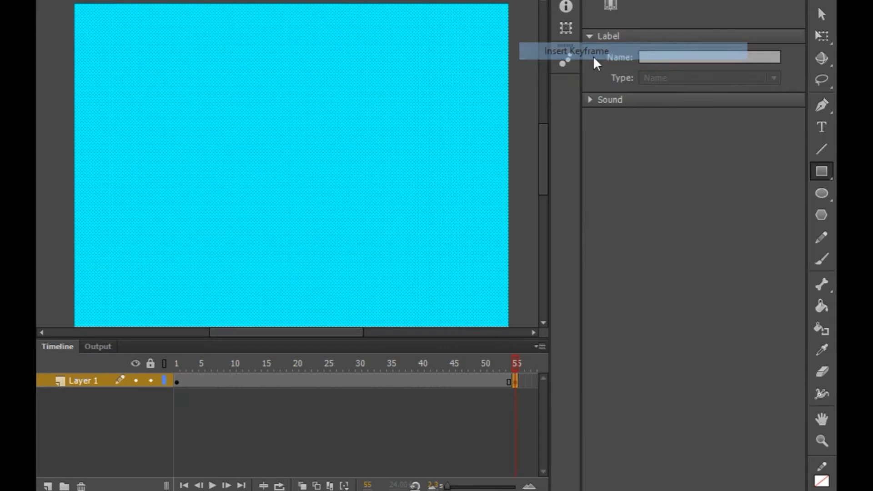
- Rename Layer 1 to "sky"
{"action": "double_click", "coordinate": [81, 381]}
{"action": "key", "text": "BackSpace"}
{"action": "type", "text": "s"}
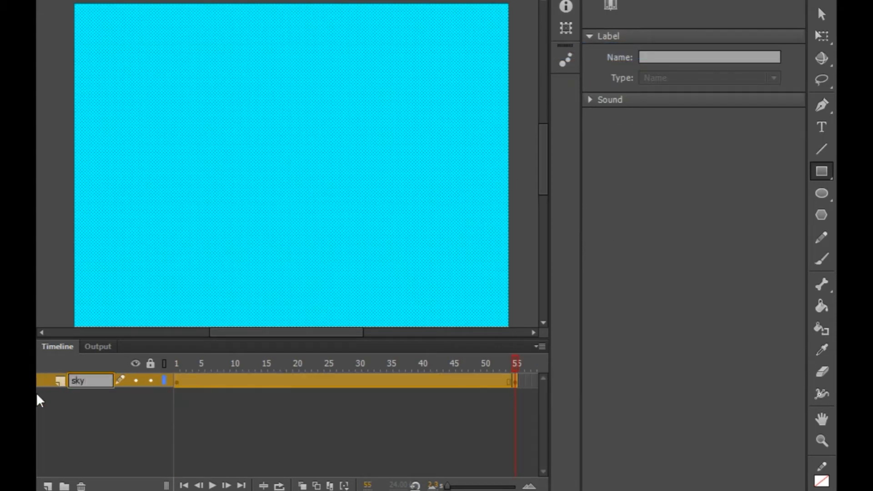
{"action": "type", "text": "ky"}
{"action": "left_click", "coordinate": [52, 465]}
- Add a new layer above the sky layer and name it "road"
{"action": "left_click", "coordinate": [48, 485]}
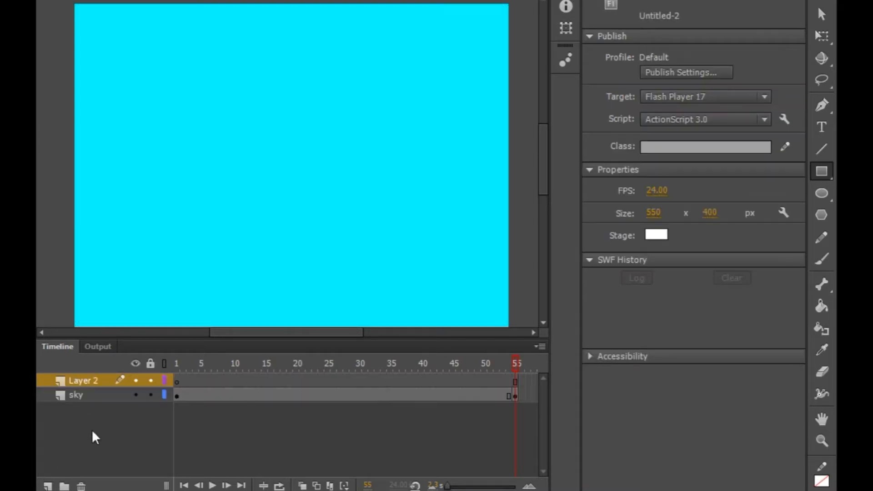
{"action": "left_click", "coordinate": [94, 380]}
{"action": "double_click", "coordinate": [94, 381]}
{"action": "key", "text": "BackSpace"}
{"action": "type", "text": "road"}
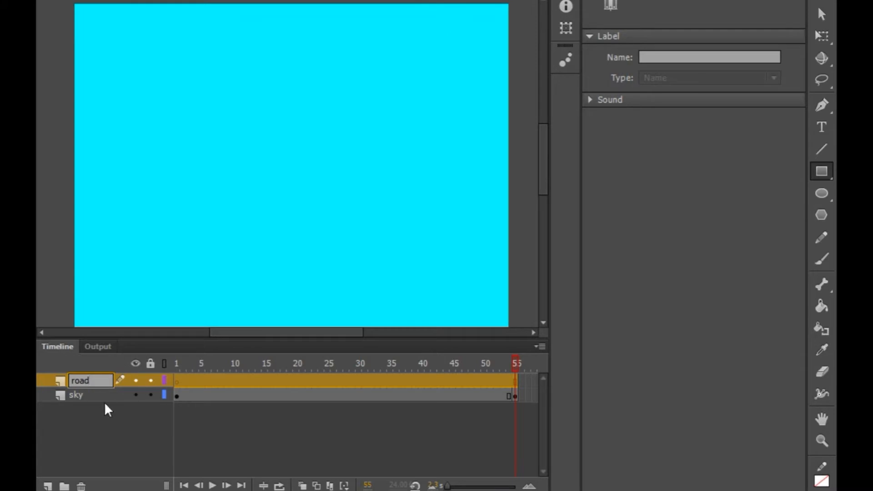
{"action": "left_click", "coordinate": [216, 446]}
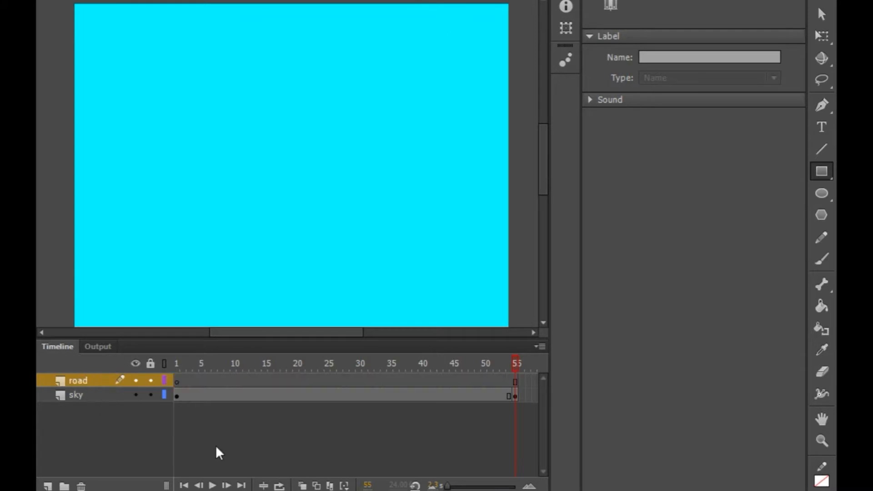
- On frame 1 of the road layer, draw a black rectangle without stroke across the full width of the stage's lower part
{"action": "left_click", "coordinate": [179, 380]}
{"action": "left_click", "coordinate": [824, 171]}
{"action": "left_click", "coordinate": [760, 186]}
{"action": "left_click", "coordinate": [663, 58]}
{"action": "left_click", "coordinate": [621, 73]}
{"action": "left_click", "coordinate": [754, 58]}
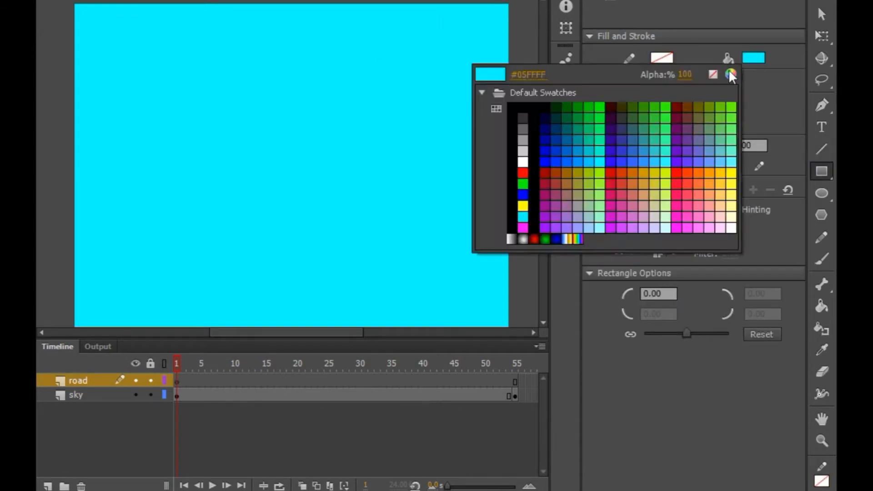
{"action": "left_click", "coordinate": [536, 117]}
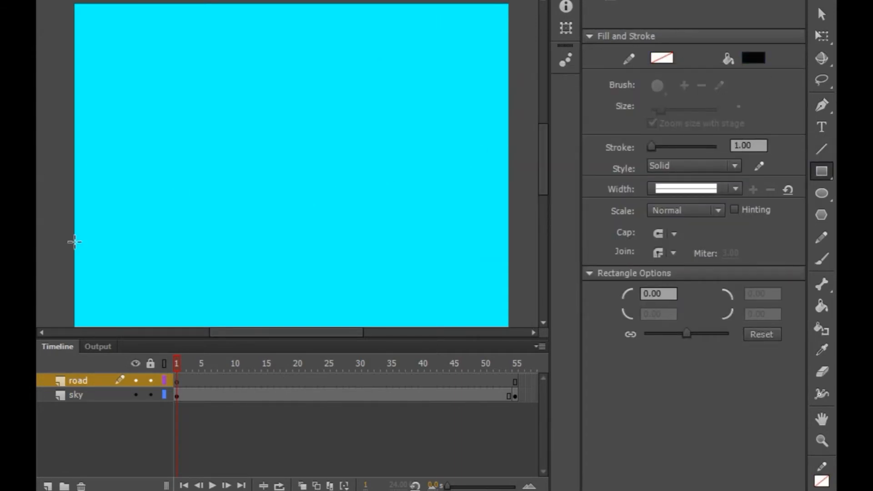
{"action": "left_click_drag", "start_coordinate": [73, 226], "coordinate": [509, 328]}
- Draw a row of four yellow dashes along the middle of the road with the Line tool, redrawing the last one
{"action": "left_click", "coordinate": [821, 149]}
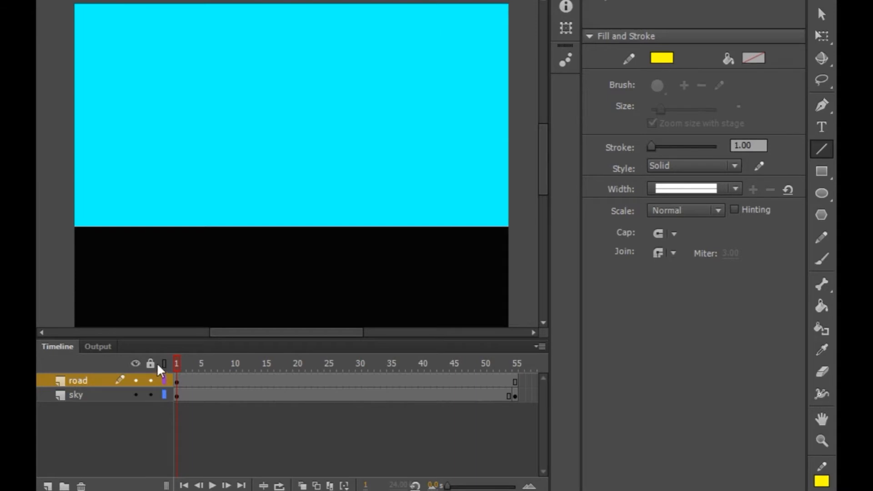
{"action": "mouse_move", "coordinate": [115, 282]}
{"action": "left_mouse_down"}
{"action": "mouse_move", "coordinate": [468, 282]}
{"action": "mouse_move", "coordinate": [458, 280]}
{"action": "left_mouse_up"}
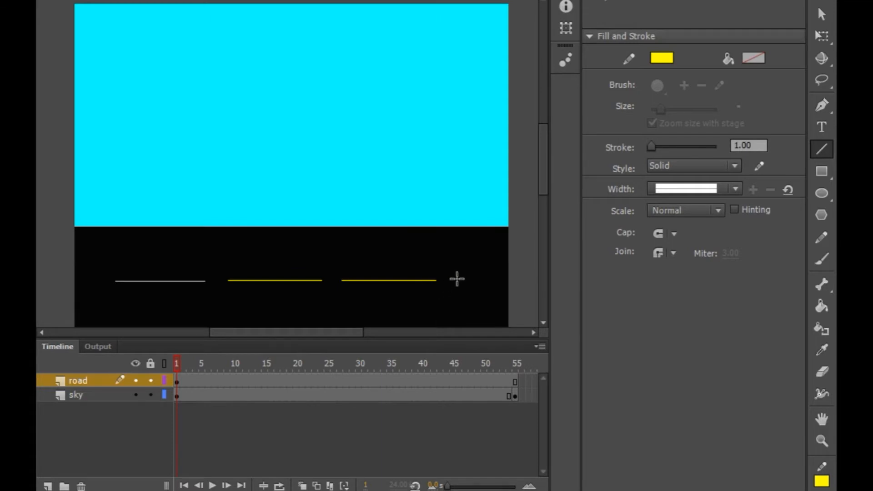
{"action": "left_click_drag", "start_coordinate": [457, 281], "coordinate": [507, 283]}
{"action": "key", "text": "ctrl+z"}
- Insert a keyframe at frame 55 of the road layer
{"action": "left_click", "coordinate": [514, 380]}
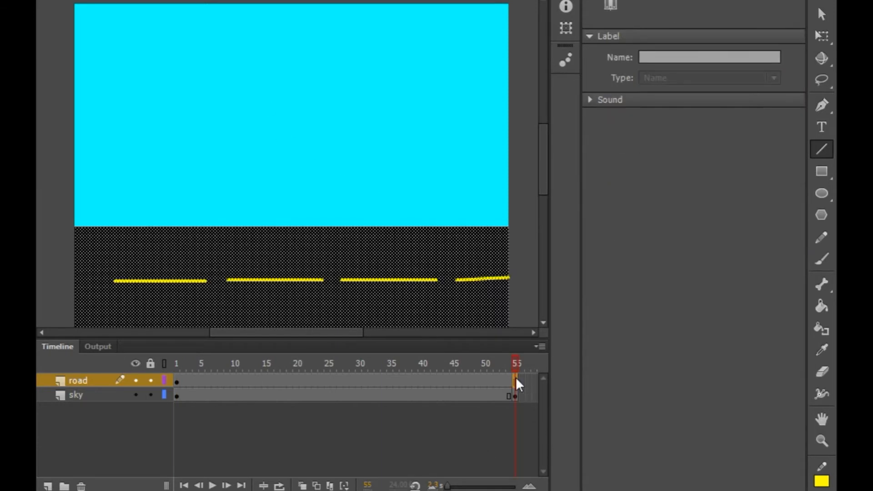
{"action": "right_click", "coordinate": [515, 380]}
{"action": "left_click", "coordinate": [578, 50]}
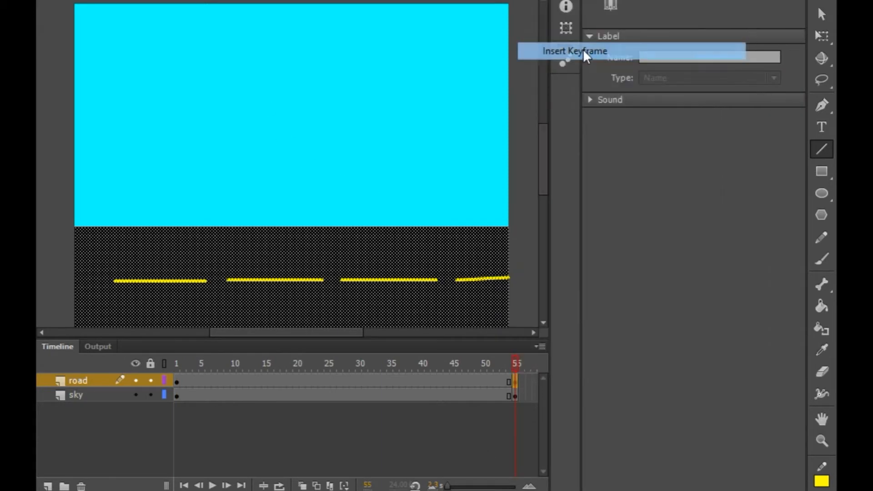
{"action": "left_click", "coordinate": [523, 391]}
{"action": "left_click", "coordinate": [514, 394]}
{"action": "left_click", "coordinate": [516, 380]}
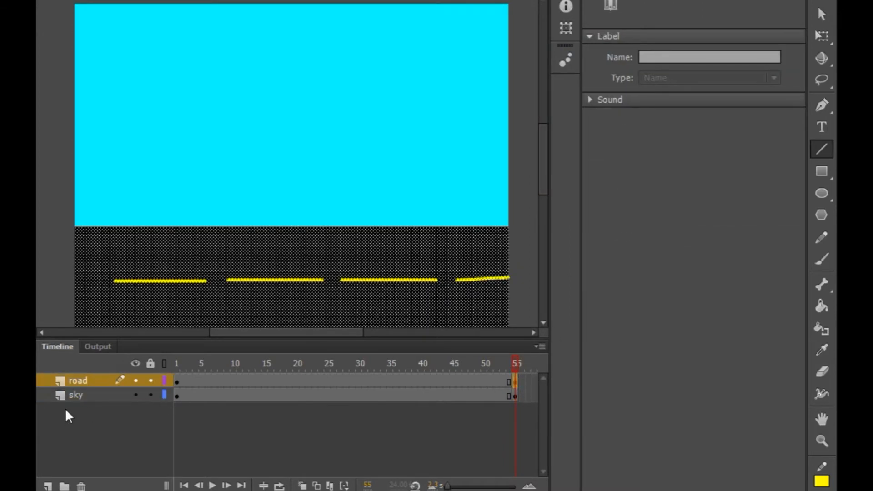
- Add a new layer above the road layer and name it "house"
{"action": "left_click", "coordinate": [48, 486]}
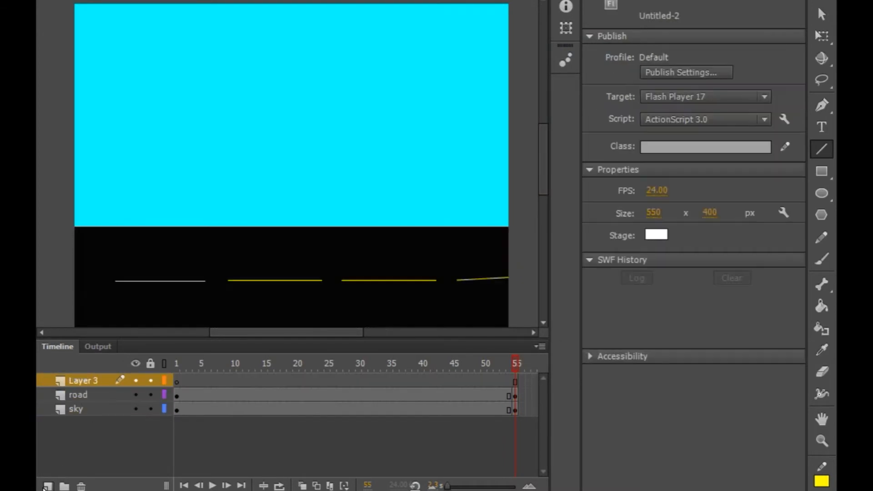
{"action": "double_click", "coordinate": [94, 381]}
{"action": "key", "text": "BackSpace"}
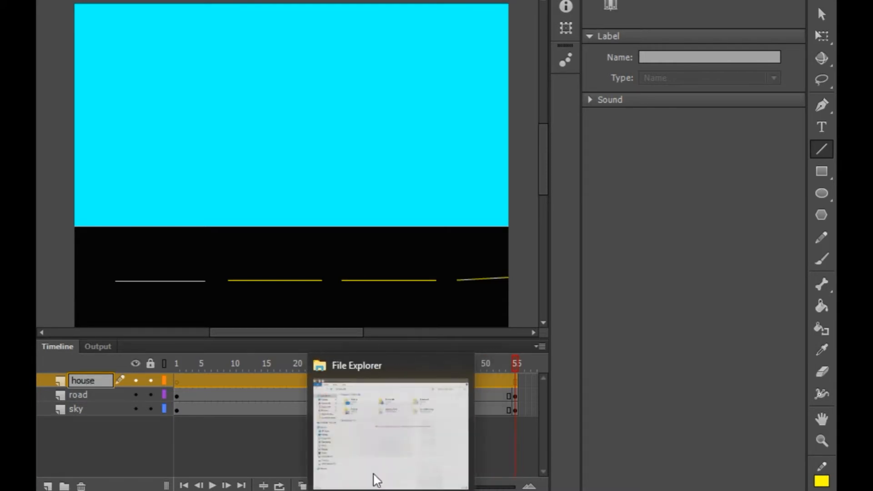
- On frame 1 of the house layer, draw a purple #9933FF rectangle without stroke, standing on the road near the stage's centre
{"action": "left_click", "coordinate": [176, 380]}
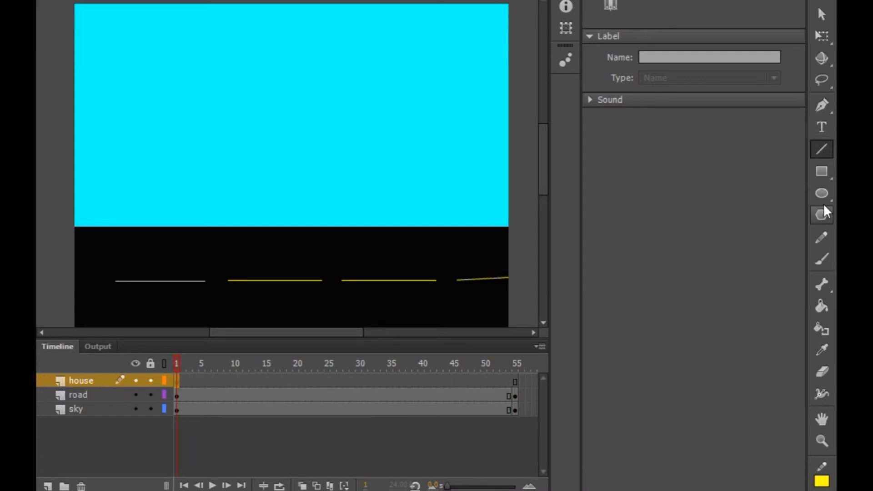
{"action": "left_click", "coordinate": [822, 170]}
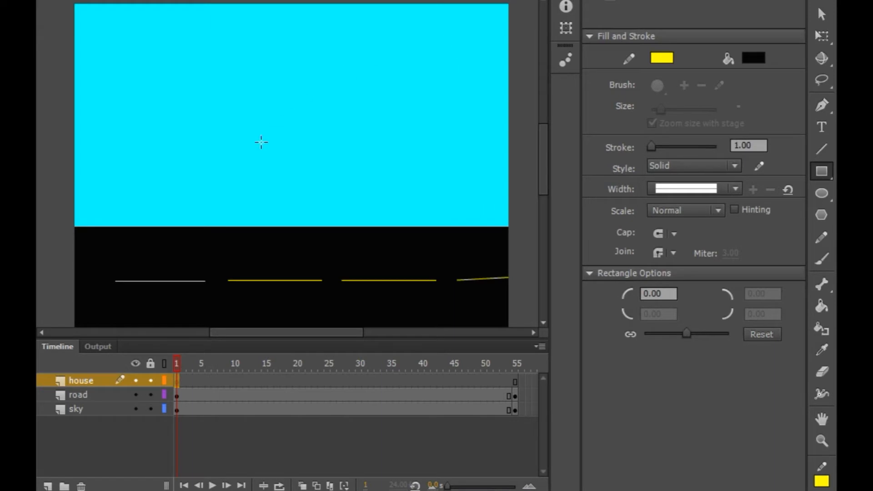
{"action": "left_click", "coordinate": [661, 58]}
{"action": "left_click", "coordinate": [641, 72]}
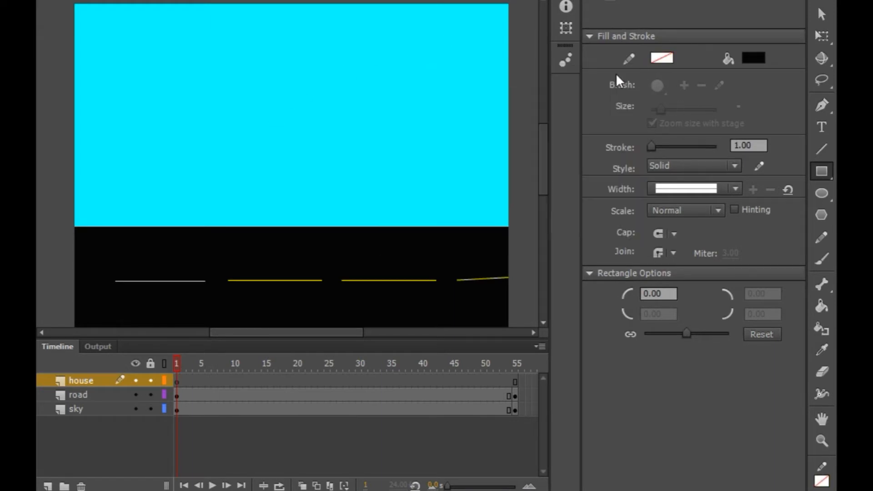
{"action": "left_click", "coordinate": [754, 58]}
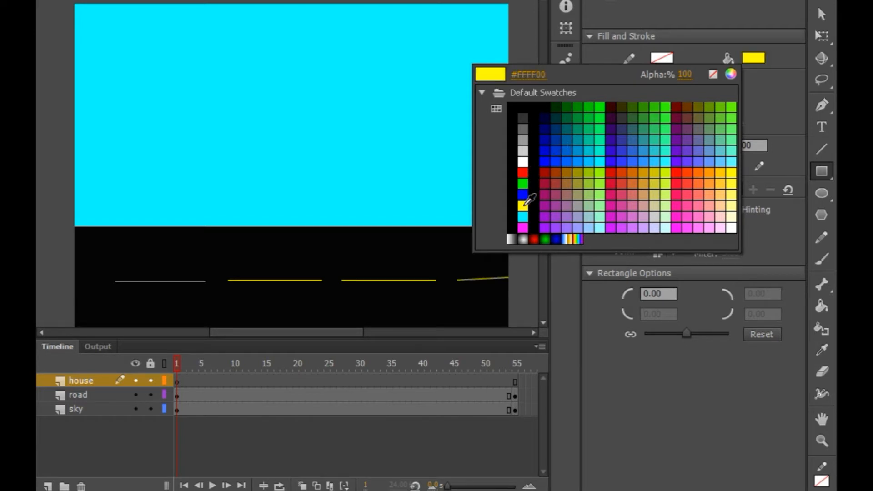
{"action": "left_click", "coordinate": [557, 217]}
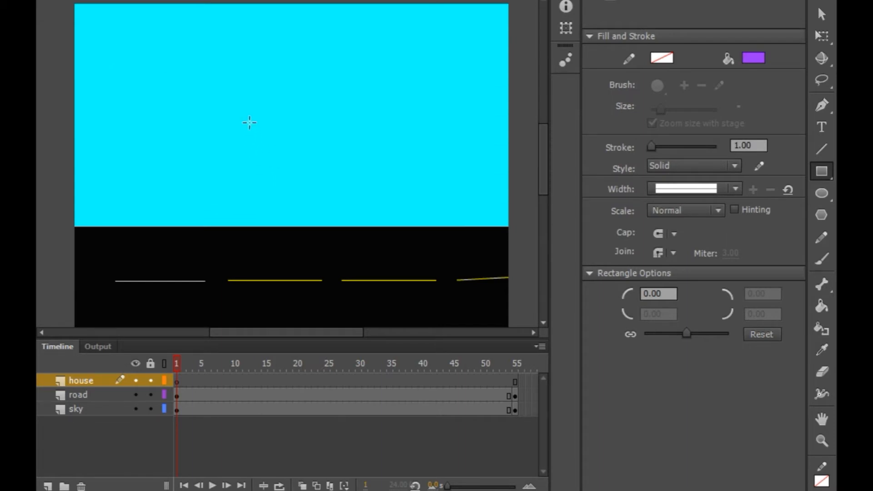
{"action": "left_click_drag", "start_coordinate": [241, 120], "coordinate": [364, 230]}
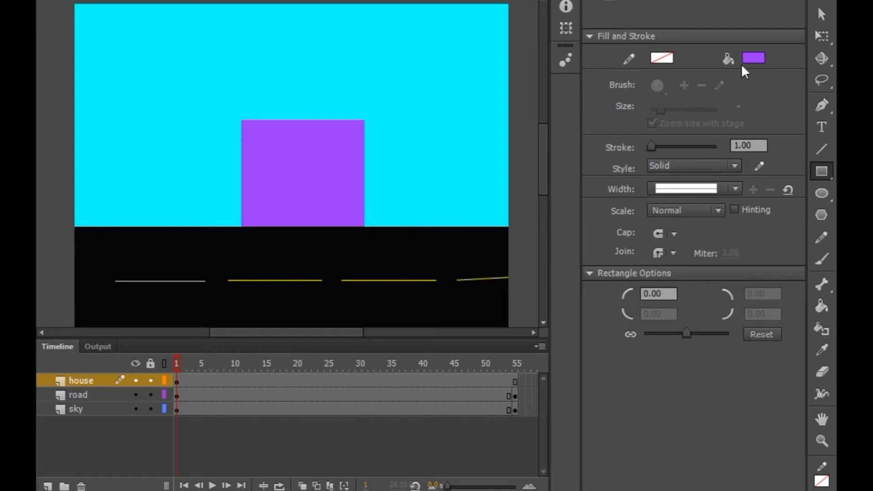
- Draw a taller, narrower yellow rectangle on each side of the purple house body, both reaching down to the road
{"action": "left_click", "coordinate": [751, 58]}
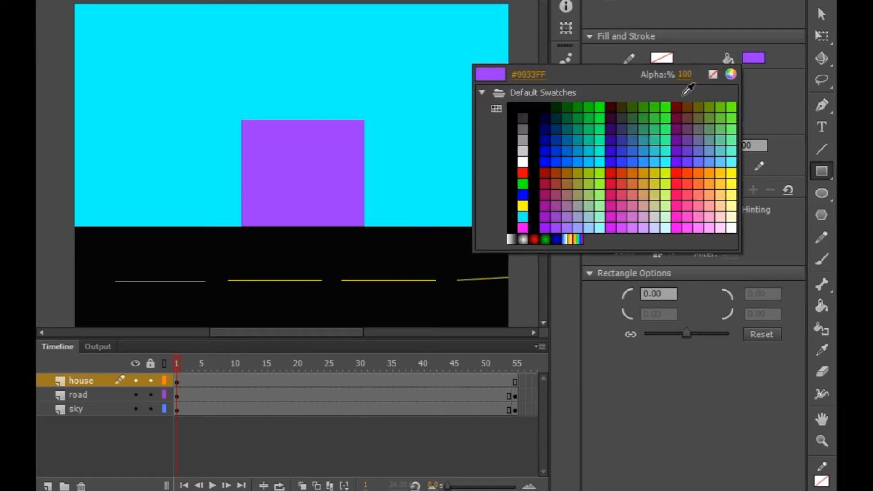
{"action": "left_click", "coordinate": [528, 207]}
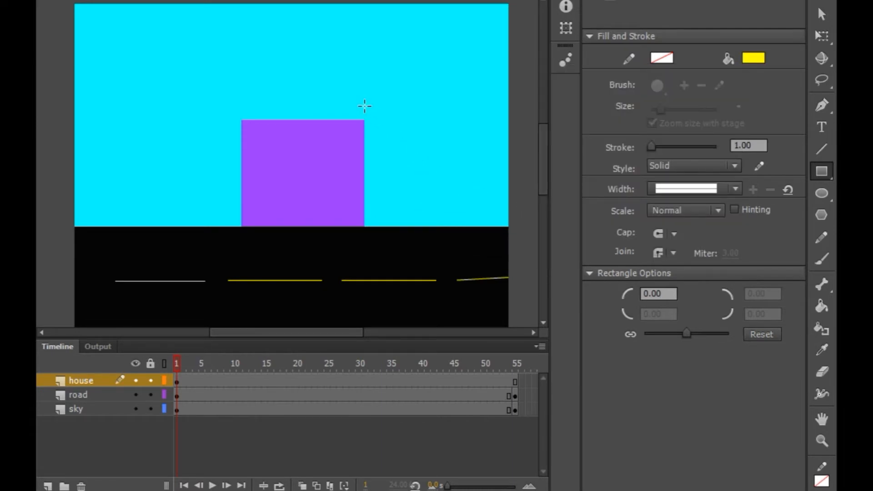
{"action": "left_click_drag", "start_coordinate": [362, 104], "coordinate": [428, 225]}
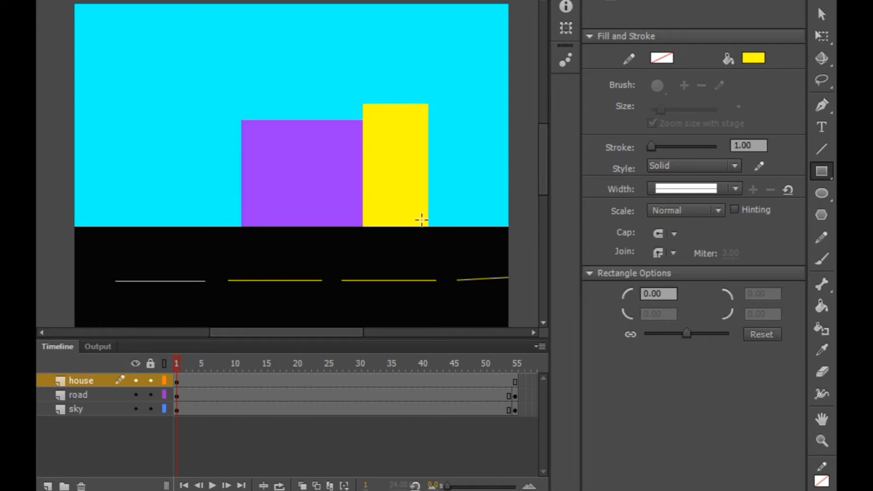
{"action": "mouse_move", "coordinate": [242, 110]}
{"action": "left_mouse_down"}
{"action": "mouse_move", "coordinate": [219, 227]}
{"action": "mouse_move", "coordinate": [167, 223]}
{"action": "mouse_move", "coordinate": [178, 226]}
{"action": "left_mouse_up"}
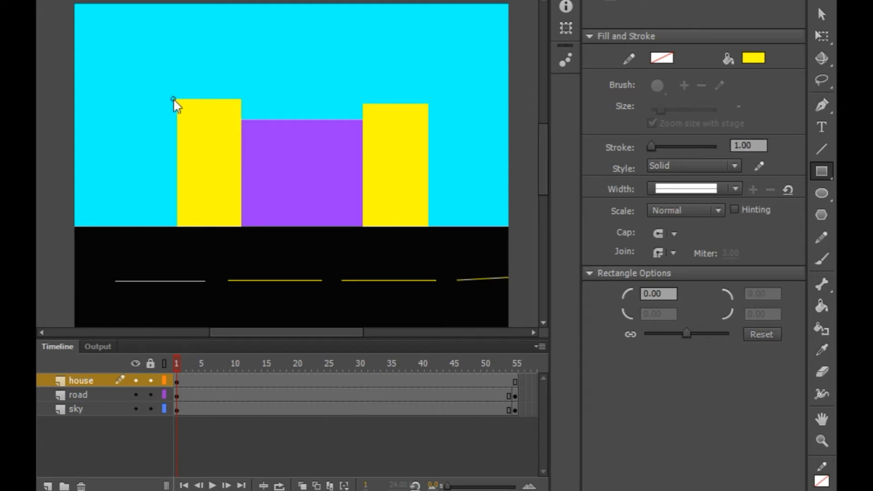
{"action": "left_click_drag", "start_coordinate": [174, 104], "coordinate": [174, 102]}
{"action": "key", "text": "ctrl+z"}
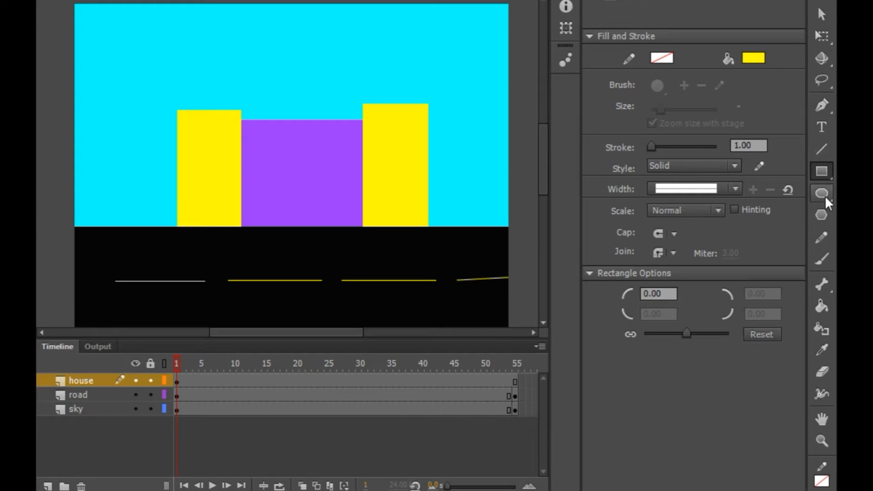
- Draw a red square window on each yellow tower and a red door at the base of the purple house body
{"action": "left_click", "coordinate": [826, 175]}
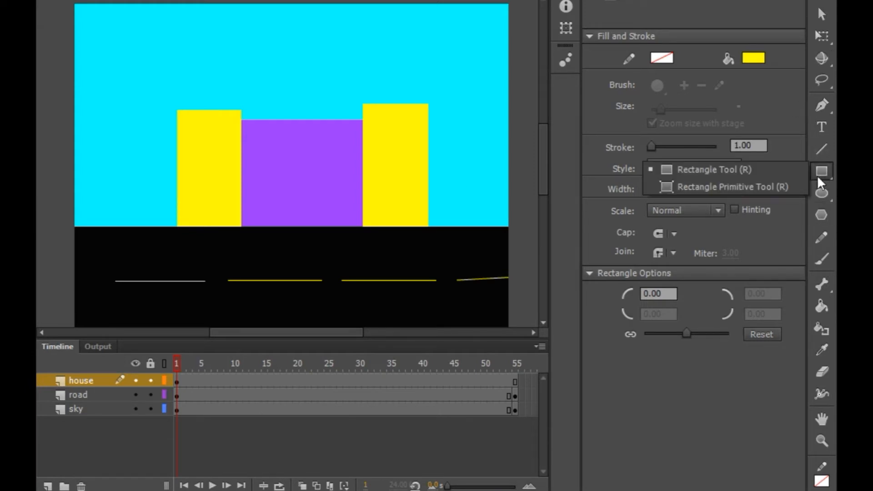
{"action": "left_click", "coordinate": [751, 58]}
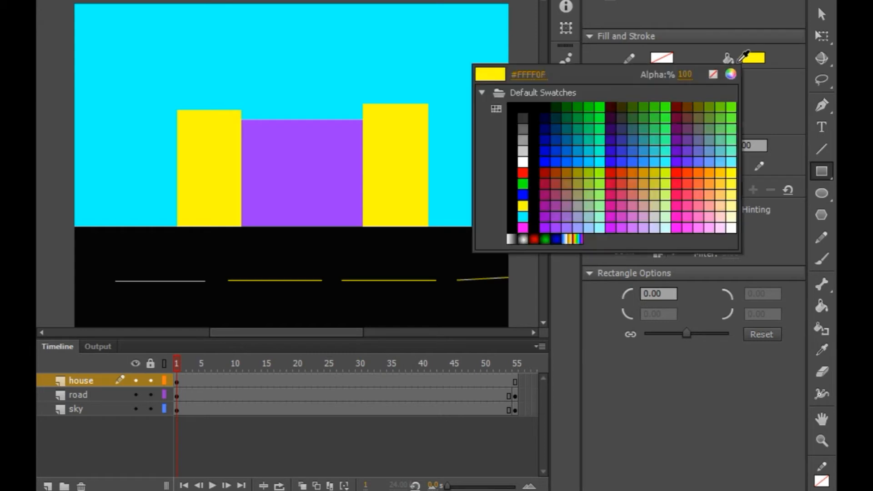
{"action": "left_click", "coordinate": [527, 172]}
{"action": "left_click_drag", "start_coordinate": [379, 141], "coordinate": [412, 174]}
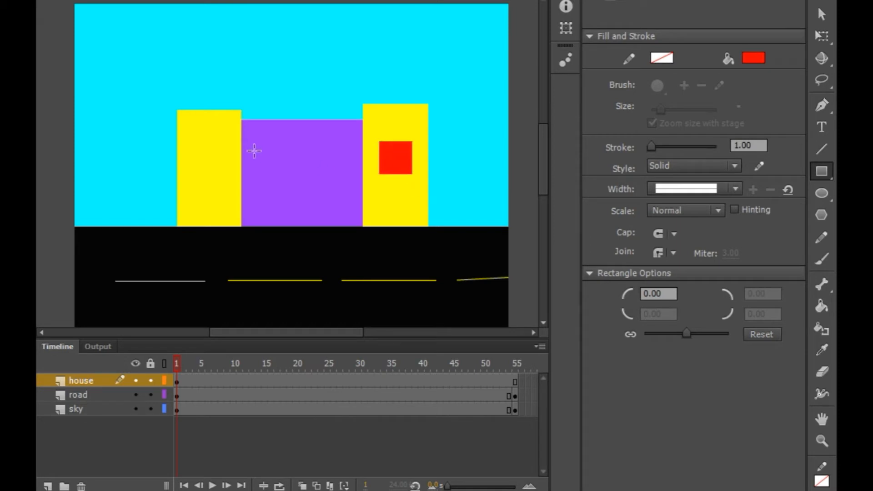
{"action": "mouse_move", "coordinate": [191, 148]}
{"action": "left_mouse_down"}
{"action": "mouse_move", "coordinate": [220, 164]}
{"action": "mouse_move", "coordinate": [224, 181]}
{"action": "left_mouse_up"}
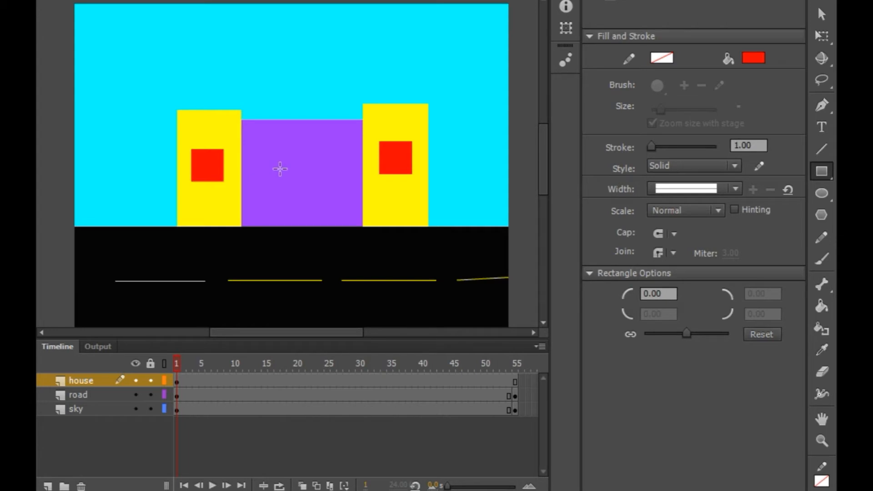
{"action": "left_click_drag", "start_coordinate": [288, 172], "coordinate": [321, 225]}
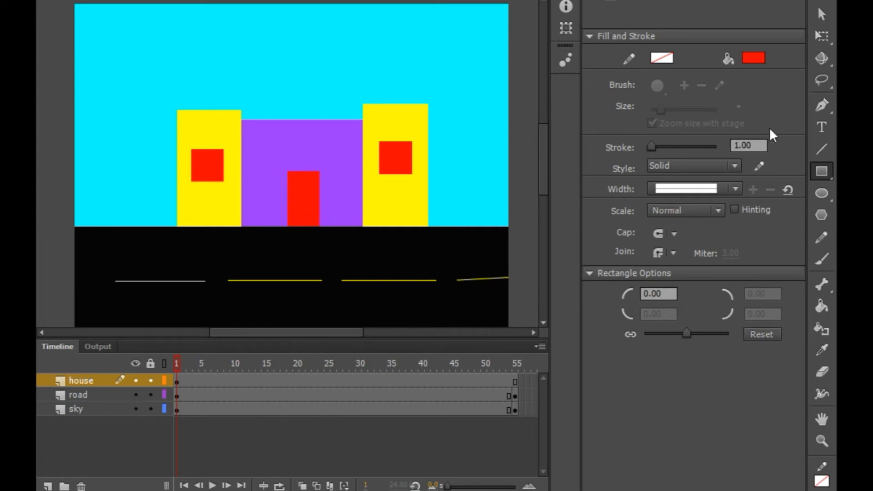
- Set the PolyStar tool to draw polygons with 3 sides
{"action": "left_click", "coordinate": [821, 214]}
{"action": "left_click", "coordinate": [669, 291]}
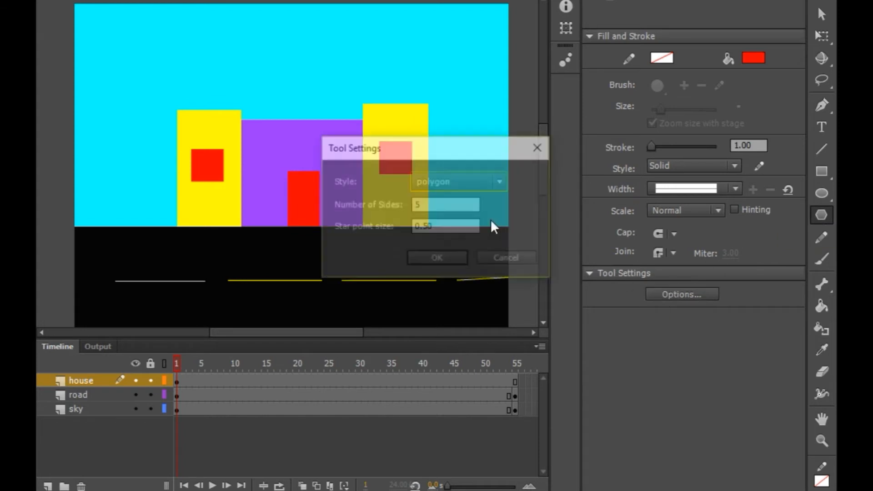
{"action": "left_click", "coordinate": [446, 205]}
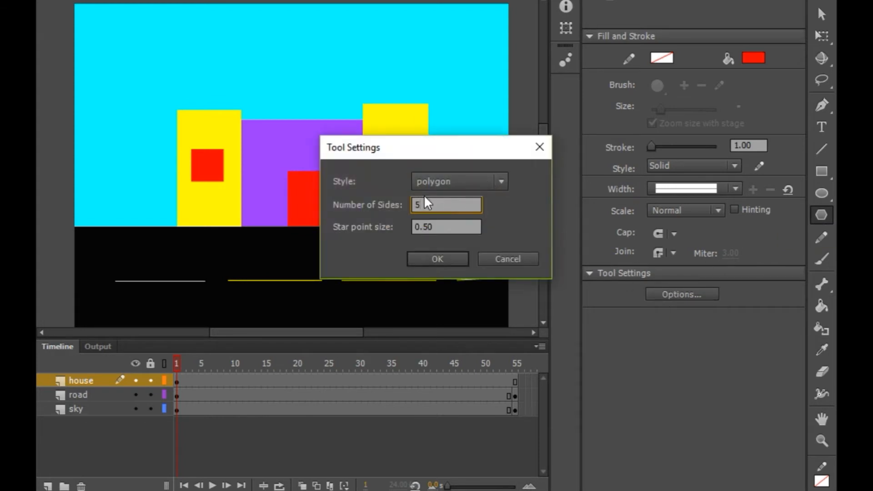
{"action": "key", "text": "BackSpace"}
{"action": "type", "text": "3"}
{"action": "left_click", "coordinate": [435, 262]}
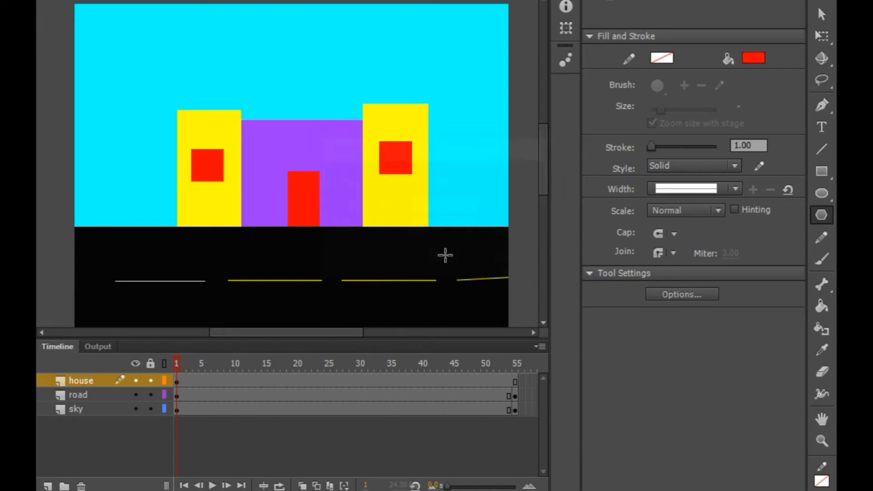
- Draw two triangles with the rainbow gradient fill, the right one about 84 by 73 px, and place one as a roof on each yellow tower
{"action": "left_click", "coordinate": [746, 60]}
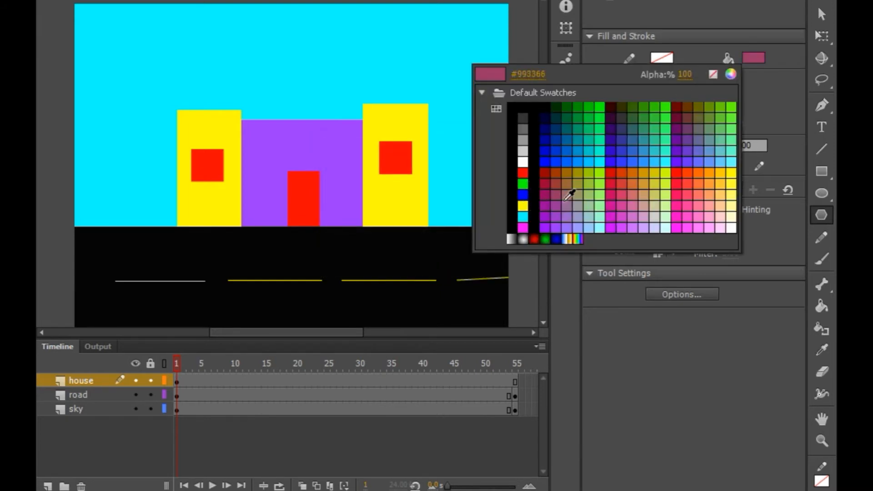
{"action": "left_click", "coordinate": [575, 239]}
{"action": "left_click_drag", "start_coordinate": [294, 44], "coordinate": [329, 64]}
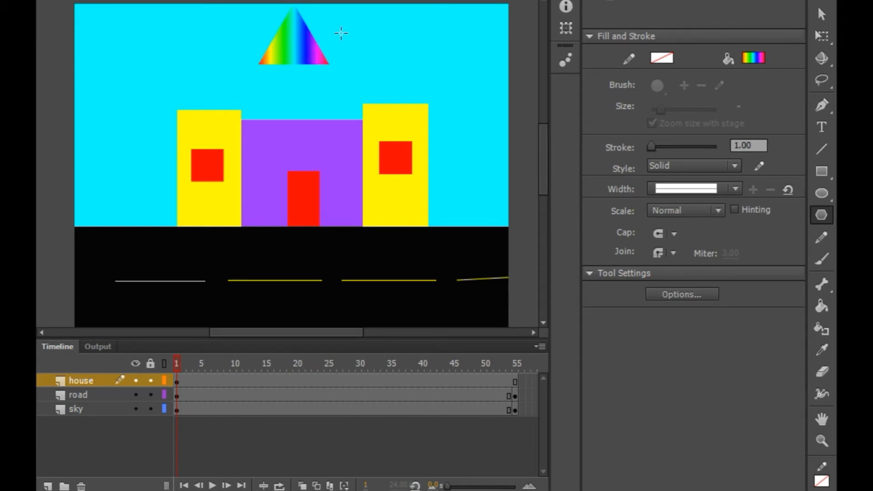
{"action": "mouse_move", "coordinate": [360, 15]}
{"action": "left_mouse_down"}
{"action": "mouse_move", "coordinate": [361, 37]}
{"action": "mouse_move", "coordinate": [399, 49]}
{"action": "mouse_move", "coordinate": [327, 33]}
{"action": "mouse_move", "coordinate": [299, 40]}
{"action": "mouse_move", "coordinate": [215, 92]}
{"action": "left_mouse_up"}
{"action": "key", "text": "v"}
{"action": "left_click_drag", "start_coordinate": [363, 27], "coordinate": [390, 100]}
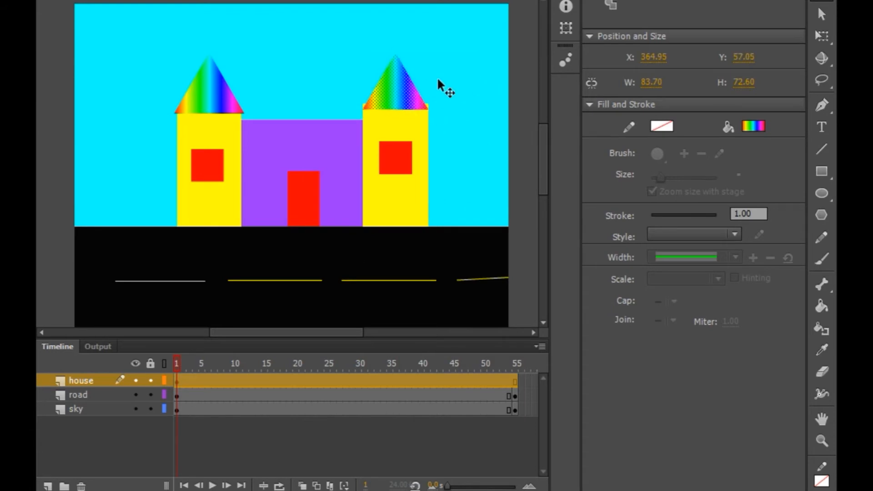
{"action": "left_click", "coordinate": [468, 64]}
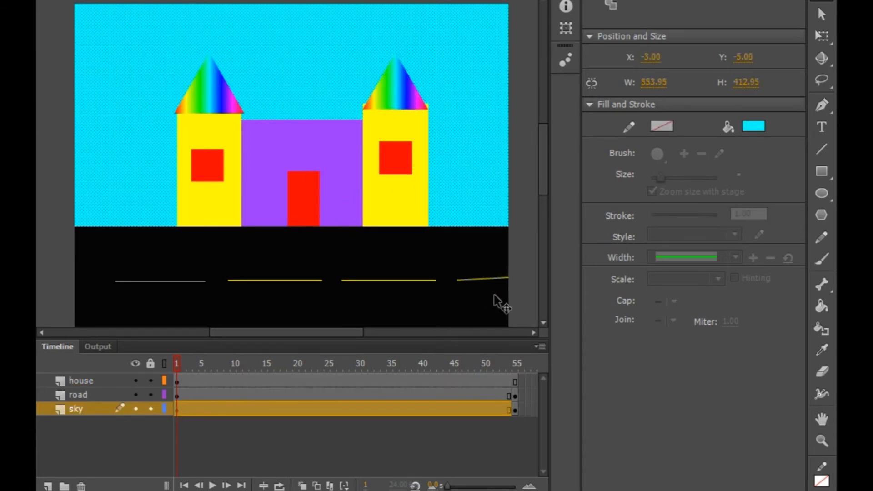
- Insert a keyframe at frame 55 of the house layer
{"action": "left_click", "coordinate": [177, 381]}
{"action": "left_click", "coordinate": [514, 377]}
{"action": "right_click", "coordinate": [513, 377]}
{"action": "left_click", "coordinate": [588, 51]}
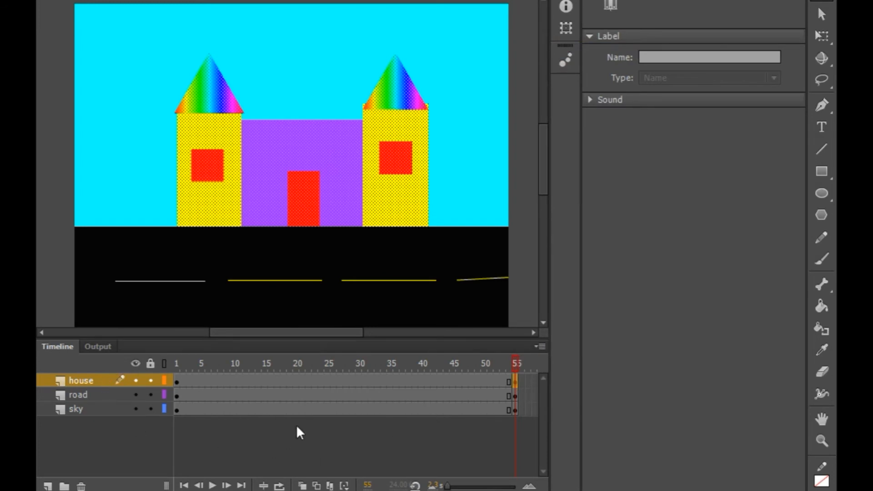
{"action": "left_click", "coordinate": [338, 380]}
{"action": "left_click", "coordinate": [308, 381]}
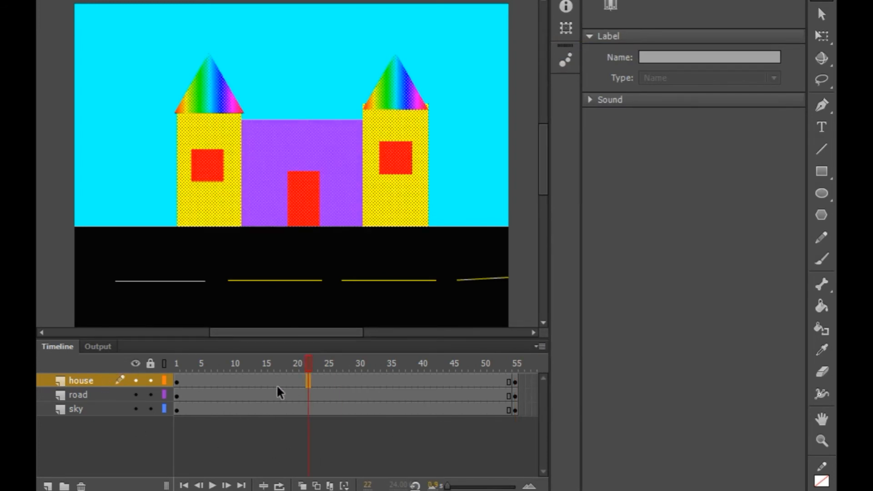
- Add a new layer above the house layer and name it car
{"action": "left_click", "coordinate": [47, 485]}
{"action": "double_click", "coordinate": [95, 380]}
{"action": "type", "text": "car"}
{"action": "key", "text": "Return"}
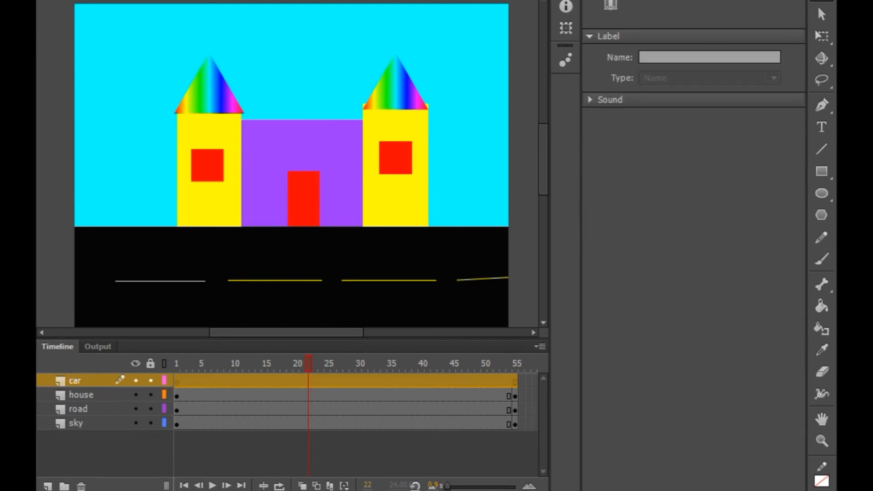
- On frame 1 of the car layer, draw a magenta #FF00FF car body on the road's left part from a wide rectangle and a narrower cabin rectangle above it
{"action": "left_click", "coordinate": [177, 380]}
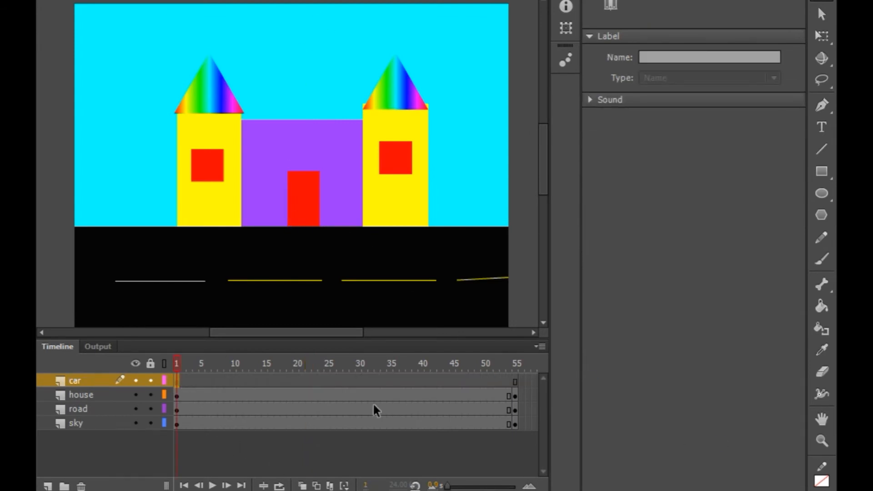
{"action": "left_click", "coordinate": [818, 174]}
{"action": "left_click", "coordinate": [752, 57]}
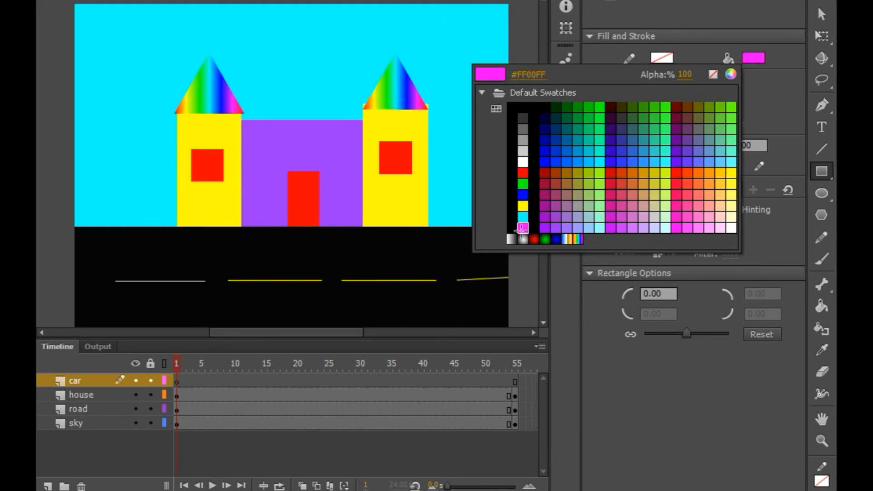
{"action": "left_click", "coordinate": [522, 229]}
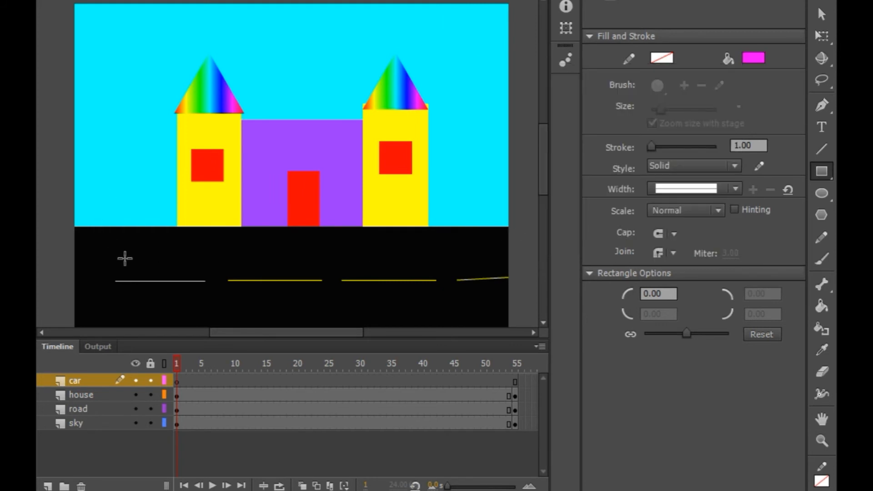
{"action": "mouse_move", "coordinate": [124, 256]}
{"action": "left_mouse_down"}
{"action": "mouse_move", "coordinate": [150, 278]}
{"action": "mouse_move", "coordinate": [238, 294]}
{"action": "left_mouse_up"}
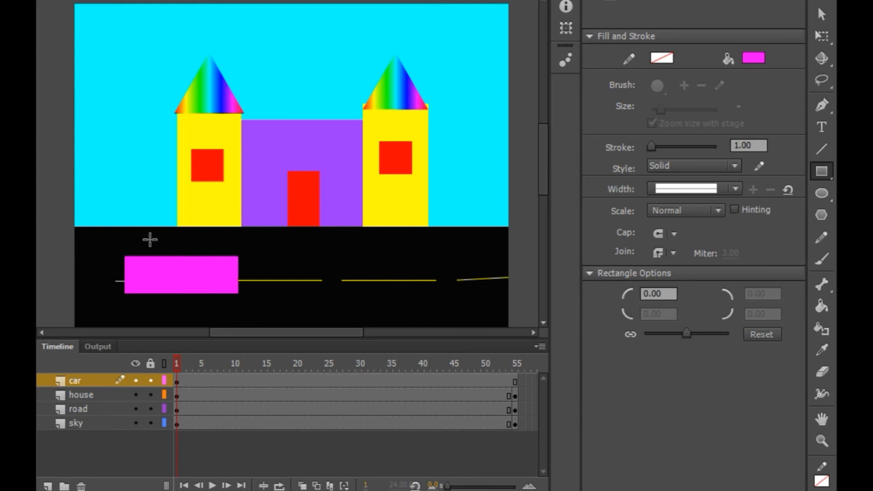
{"action": "left_click_drag", "start_coordinate": [144, 227], "coordinate": [218, 269]}
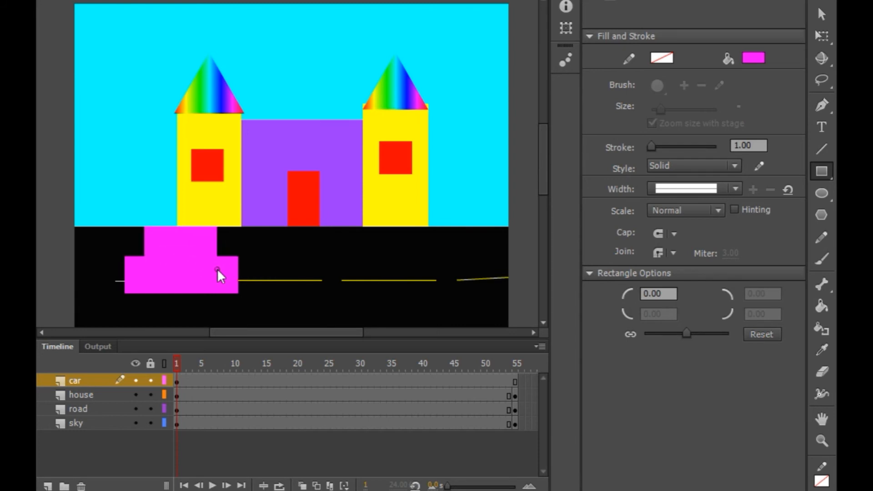
- Draw two round wheels, about 31 px across, with the white-to-black radial gradient fill at the lower edge of the car body
{"action": "left_click", "coordinate": [821, 193]}
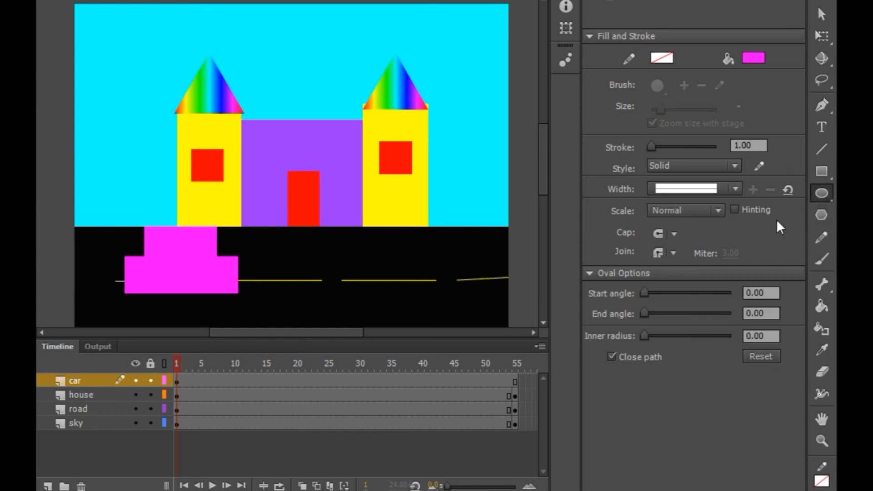
{"action": "left_click", "coordinate": [749, 57]}
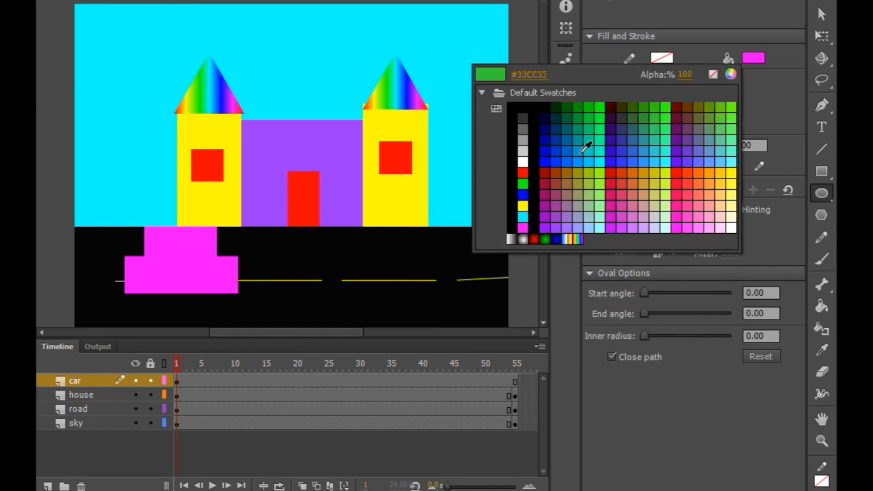
{"action": "left_click", "coordinate": [523, 239]}
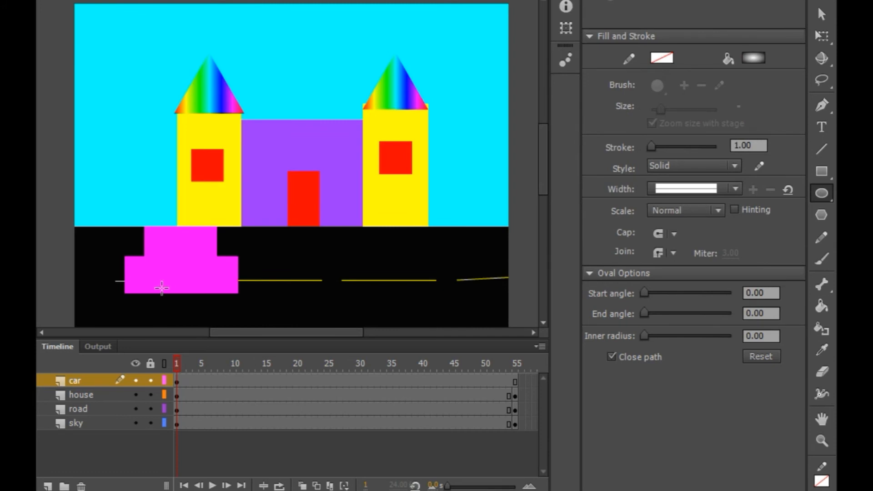
{"action": "left_click_drag", "start_coordinate": [148, 283], "coordinate": [172, 307]}
{"action": "left_click_drag", "start_coordinate": [206, 282], "coordinate": [228, 306]}
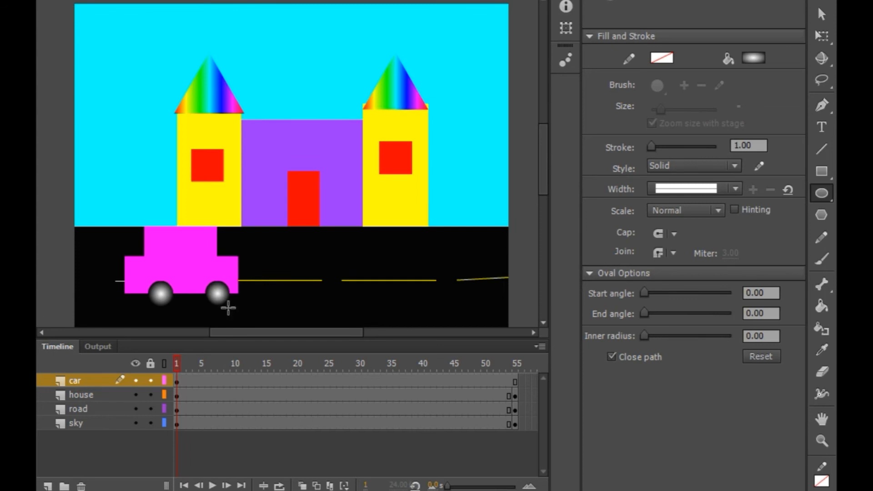
{"action": "left_click", "coordinate": [822, 14]}
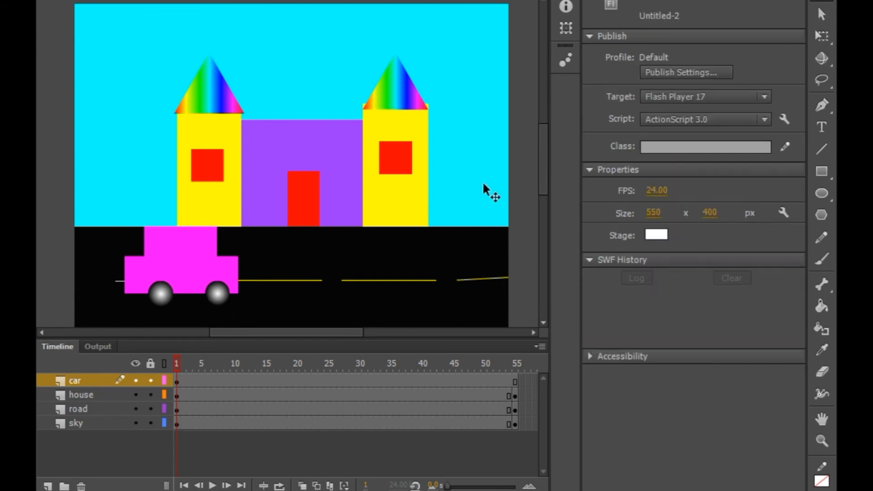
{"action": "left_click", "coordinate": [219, 295]}
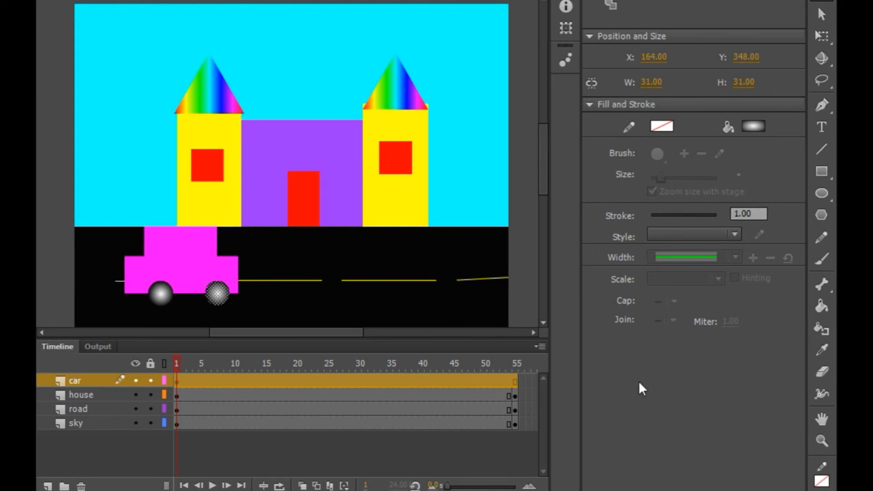
- Try inserting a regular frame at frame 55 of the car layer and remove the extra frame 56
{"action": "left_click", "coordinate": [513, 378]}
{"action": "right_click", "coordinate": [514, 381]}
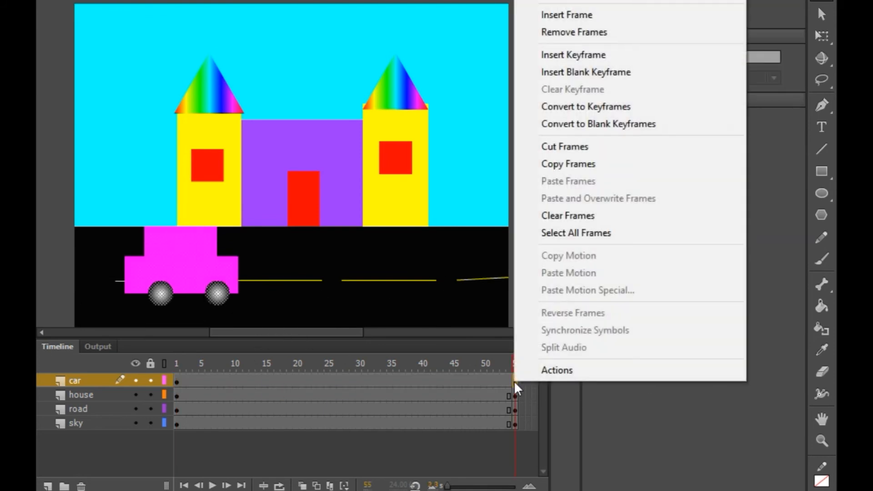
{"action": "left_click", "coordinate": [604, 15]}
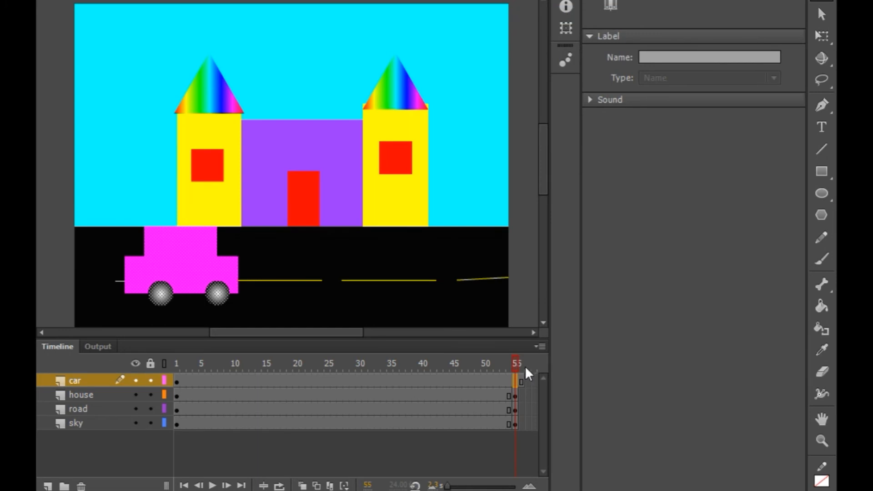
{"action": "left_click", "coordinate": [519, 381]}
{"action": "right_click", "coordinate": [522, 380]}
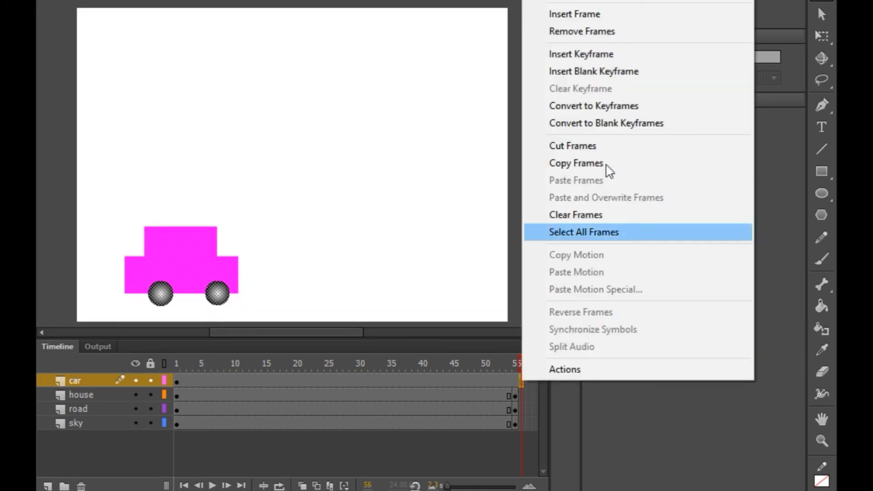
{"action": "left_click", "coordinate": [606, 32]}
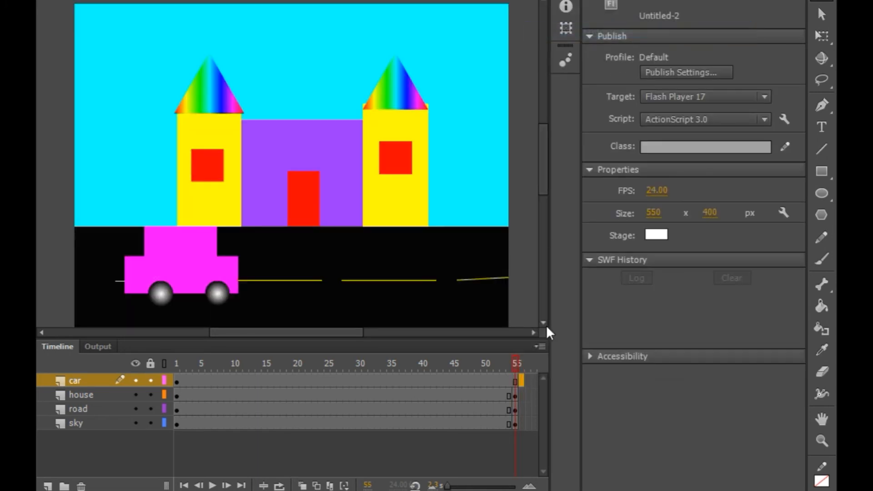
- Insert a keyframe at frame 55 of the car layer
{"action": "left_click", "coordinate": [515, 381]}
{"action": "right_click", "coordinate": [513, 380]}
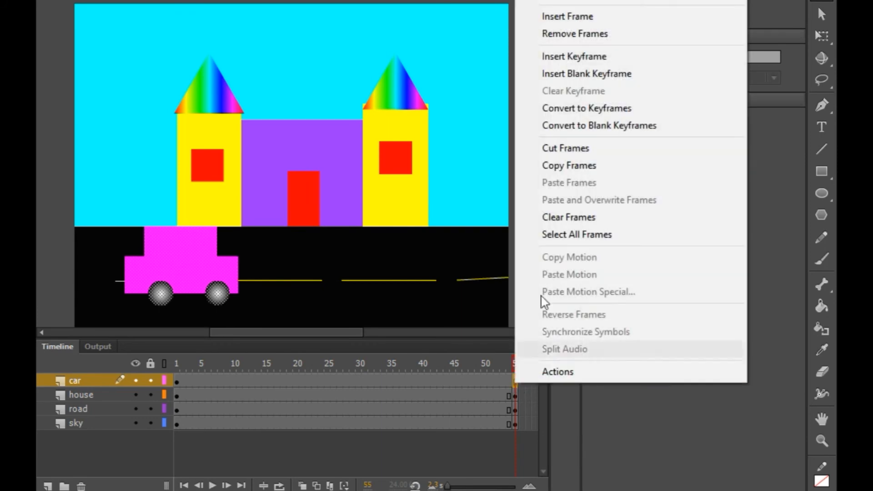
{"action": "left_click", "coordinate": [568, 56]}
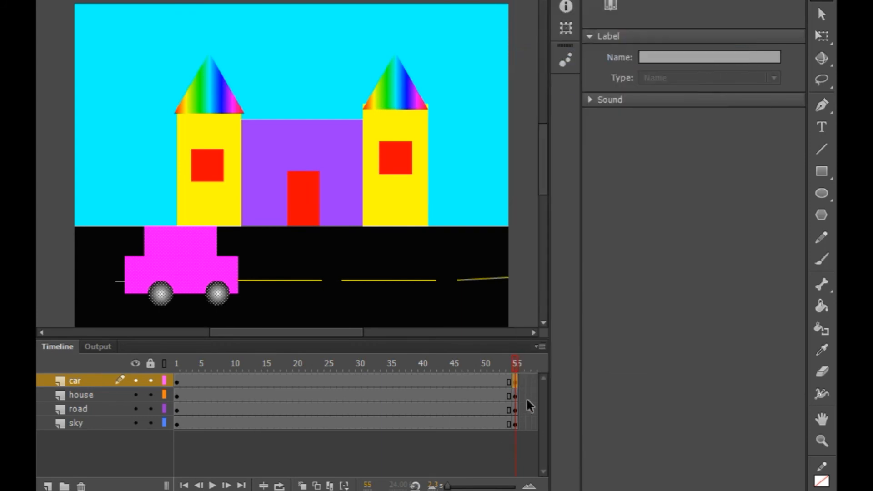
{"action": "left_click", "coordinate": [382, 385]}
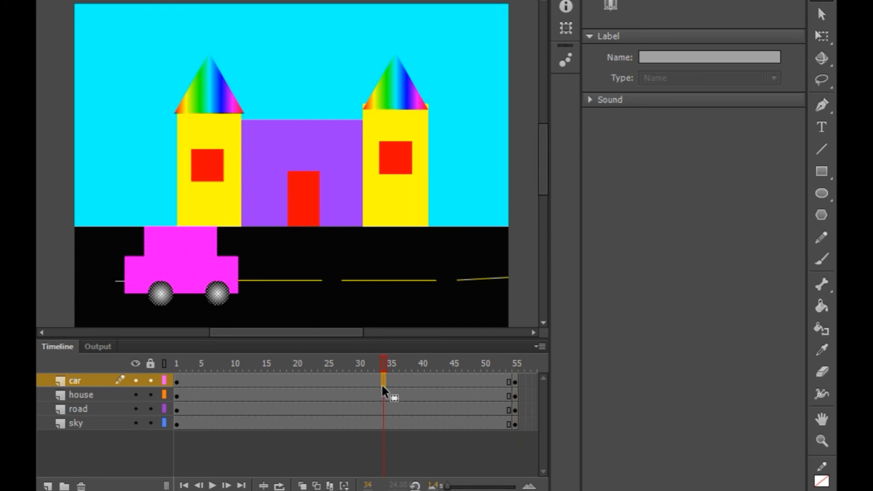
- On frame 1, convert the car to a movie clip symbol and move it to the road's left end, at about X -3, Y 299
{"action": "right_click", "coordinate": [176, 378]}
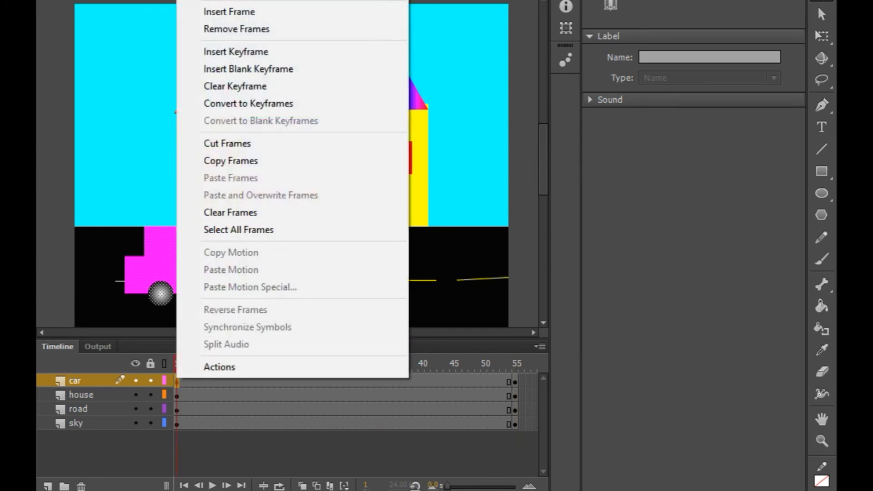
{"action": "left_click", "coordinate": [178, 384]}
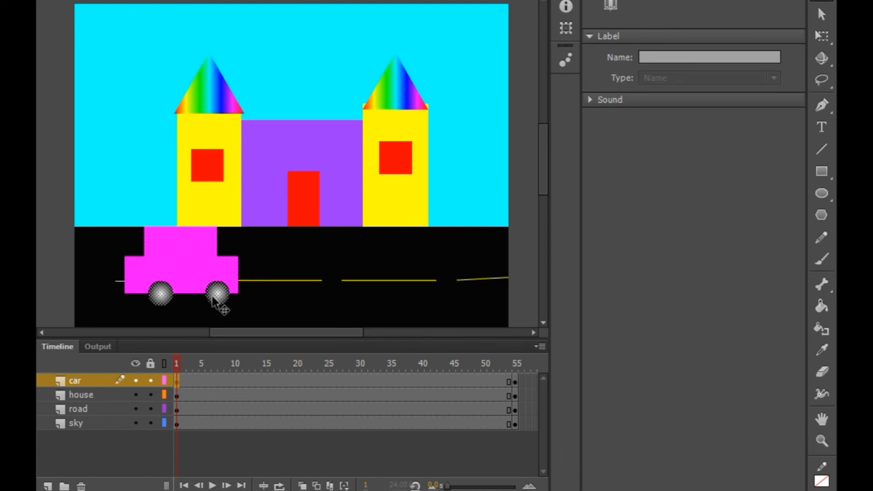
{"action": "left_click", "coordinate": [205, 1]}
{"action": "left_click", "coordinate": [236, 0]}
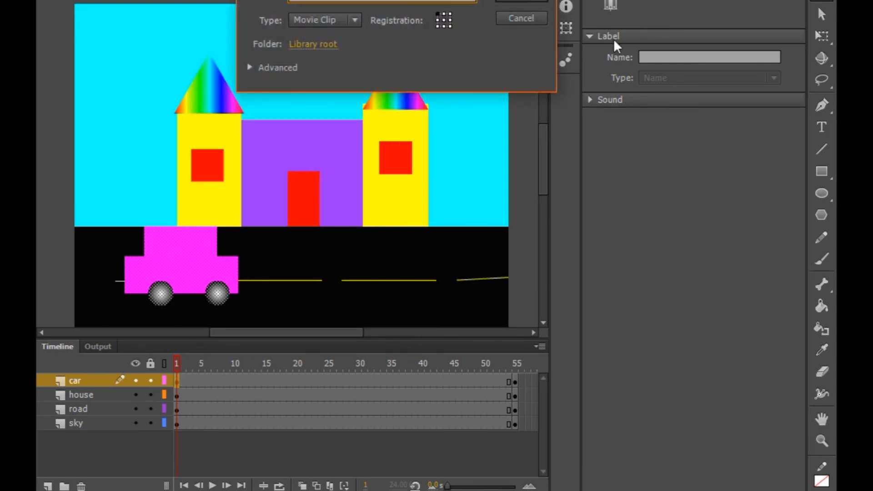
{"action": "left_click", "coordinate": [538, 2]}
{"action": "left_click_drag", "start_coordinate": [181, 266], "coordinate": [132, 282]}
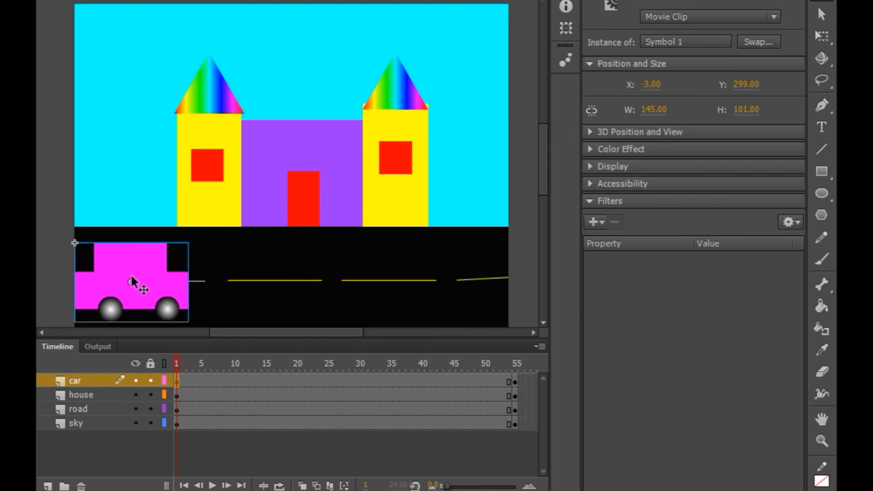
- On frame 55, convert the car to a movie clip symbol and move it to the road's right end, at about X 410, Y 284
{"action": "left_click", "coordinate": [516, 382]}
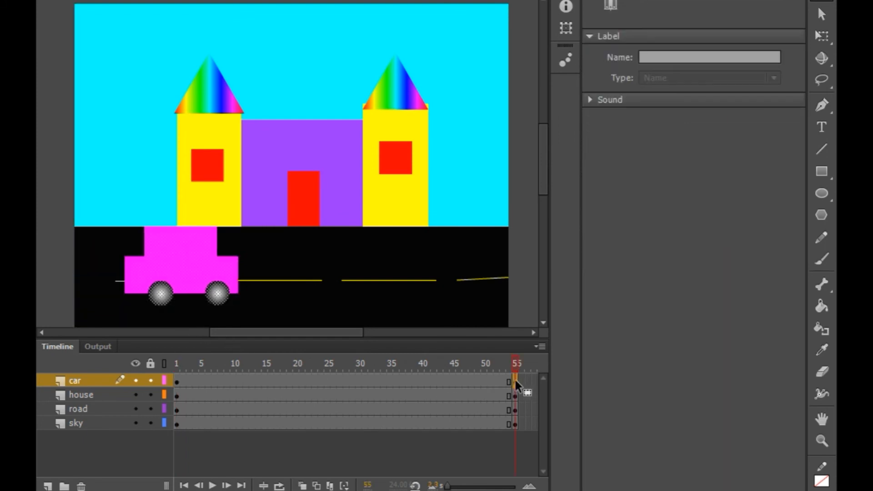
{"action": "left_click", "coordinate": [177, 381]}
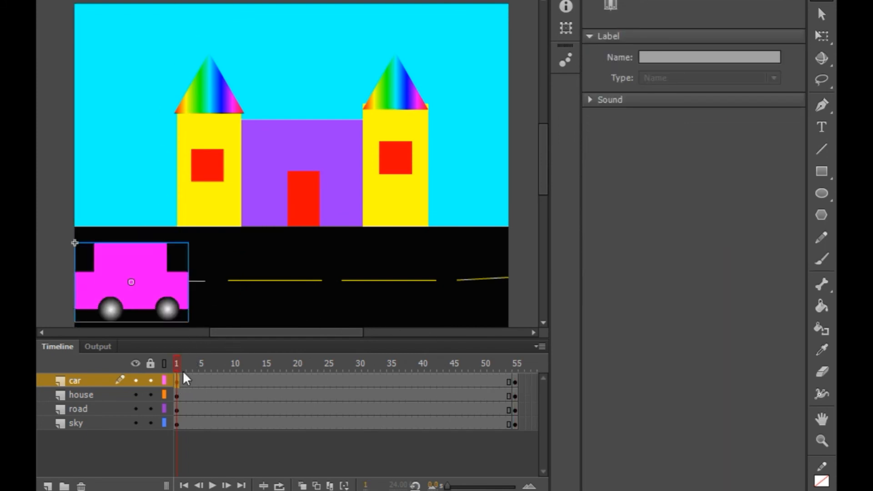
{"action": "left_click", "coordinate": [221, 381]}
{"action": "left_click", "coordinate": [516, 382]}
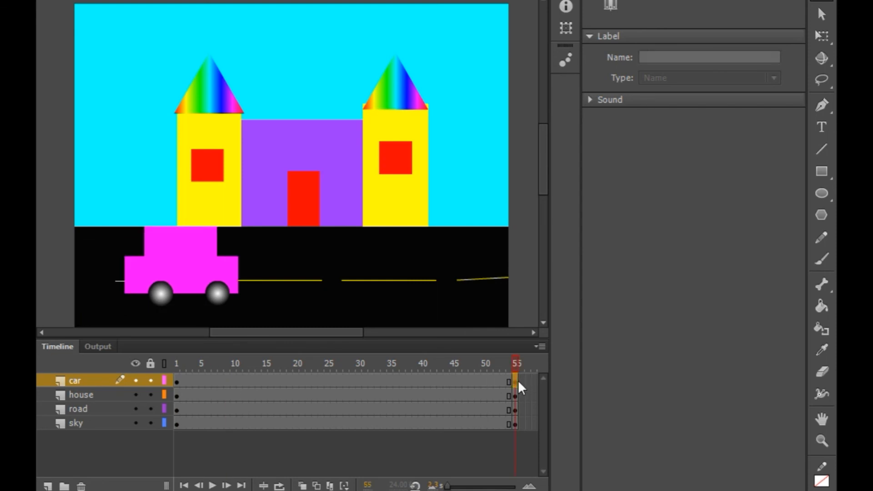
{"action": "left_click", "coordinate": [211, 0]}
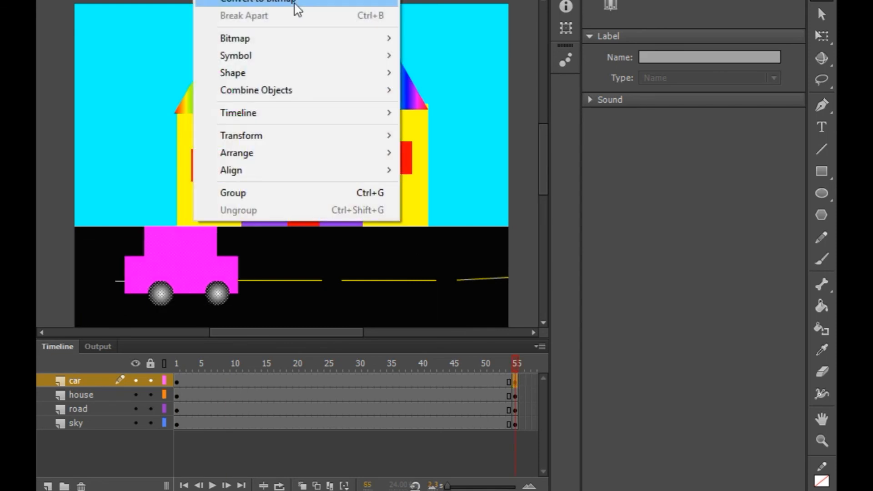
{"action": "left_click", "coordinate": [384, 0]}
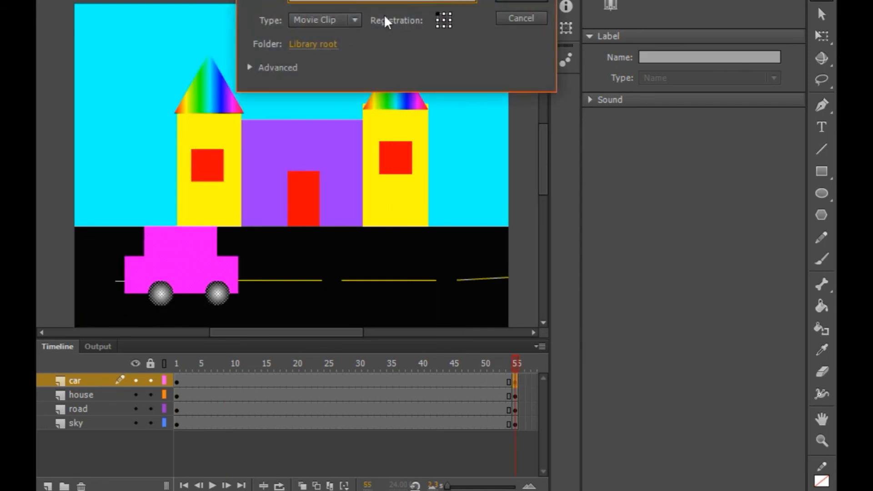
{"action": "left_click", "coordinate": [520, 1]}
{"action": "left_click_drag", "start_coordinate": [180, 263], "coordinate": [453, 260]}
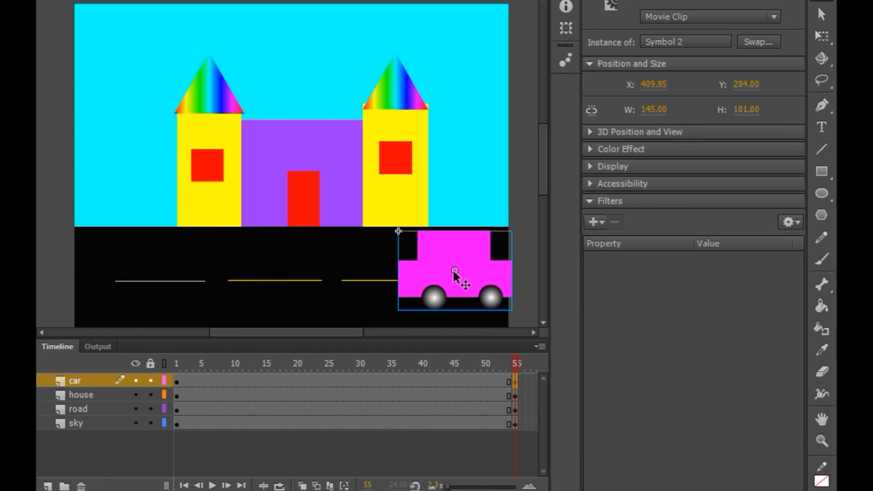
- On frame 55, move the car to about X 412, Y 299, and create a classic tween between the car layer's two keyframes
{"action": "left_click", "coordinate": [471, 380]}
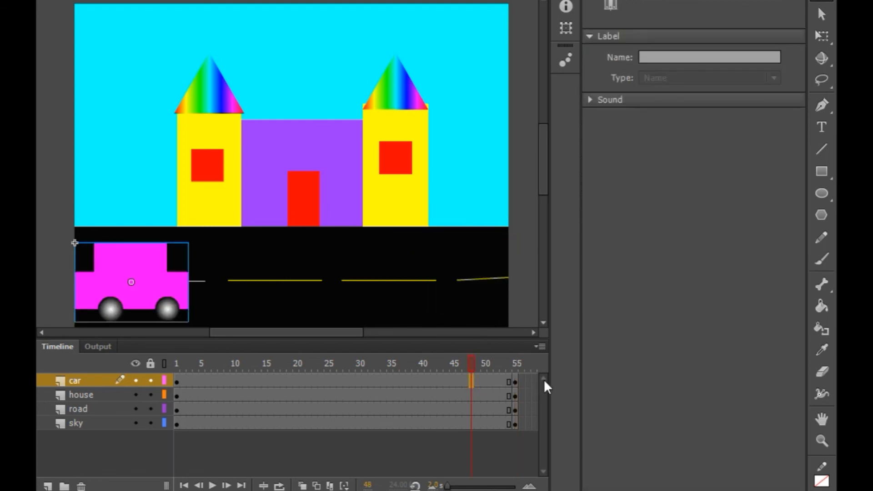
{"action": "left_click", "coordinate": [515, 380]}
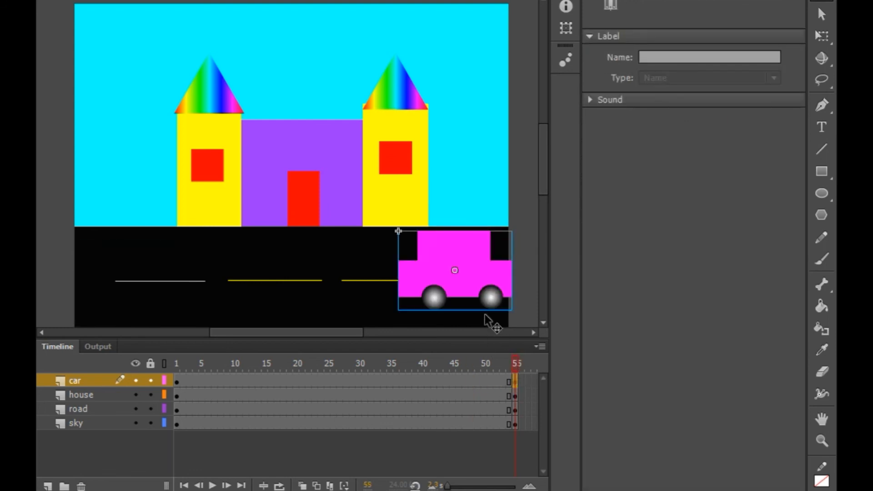
{"action": "left_click_drag", "start_coordinate": [456, 271], "coordinate": [454, 275]}
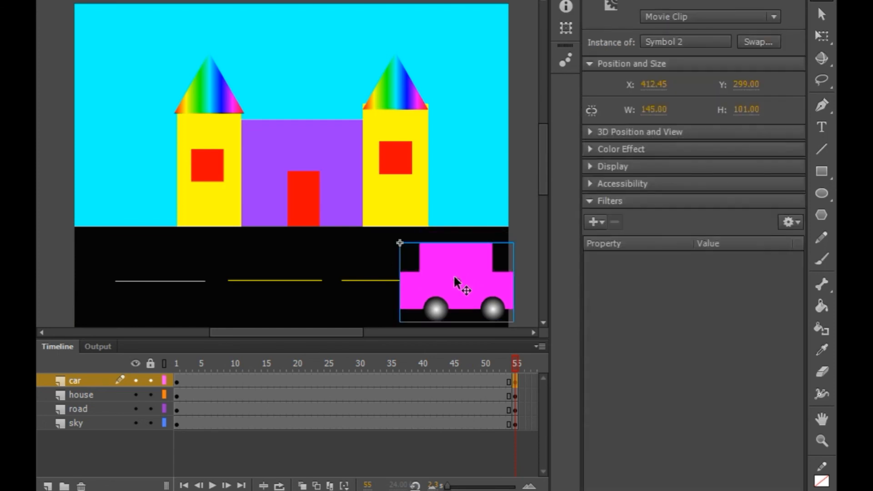
{"action": "right_click", "coordinate": [393, 381]}
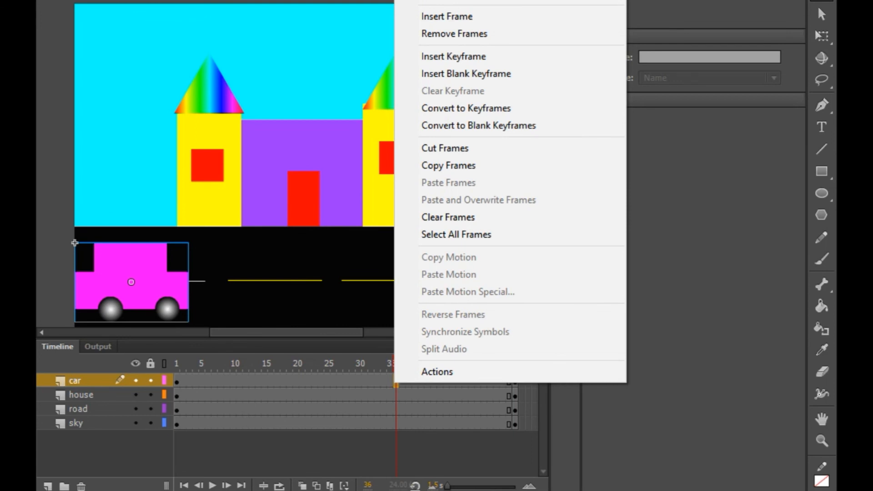
{"action": "left_click", "coordinate": [427, 1]}
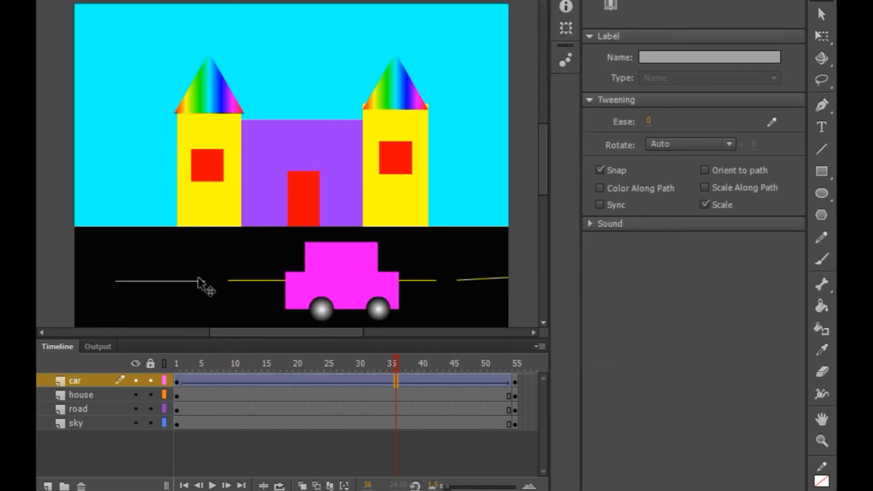
- Test the movie to preview the car's motion along the road, and maximize the preview window
{"action": "left_click", "coordinate": [350, 1]}
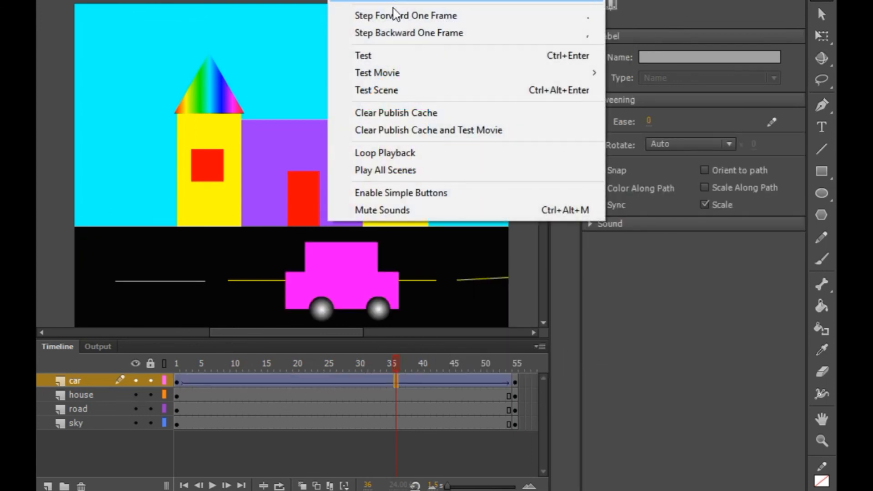
{"action": "mouse_move", "coordinate": [394, 75]}
{"action": "left_click", "coordinate": [654, 73]}
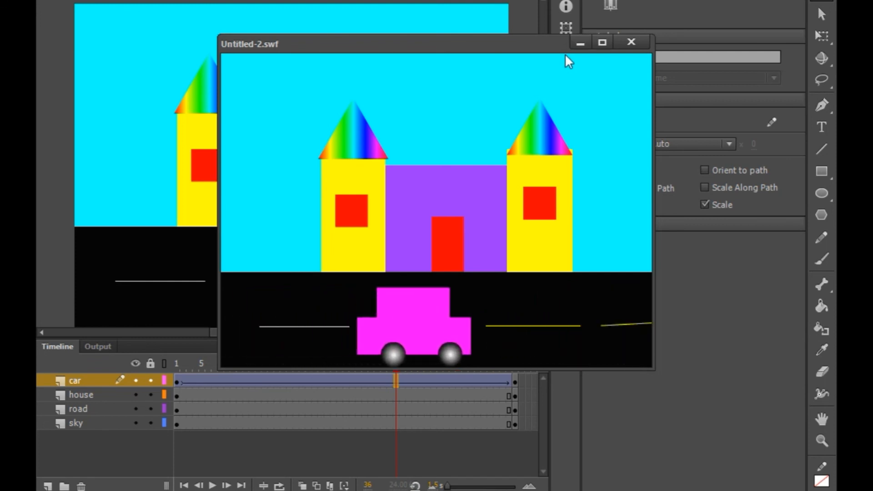
{"action": "left_click", "coordinate": [601, 42]}
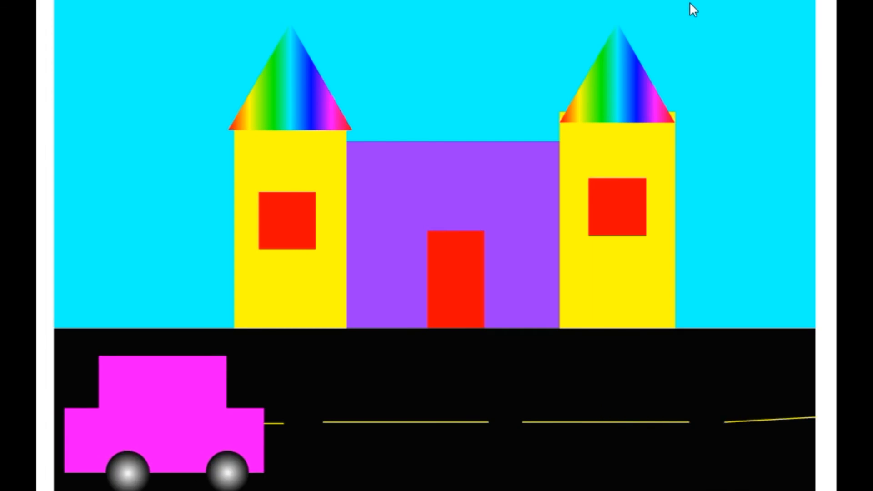